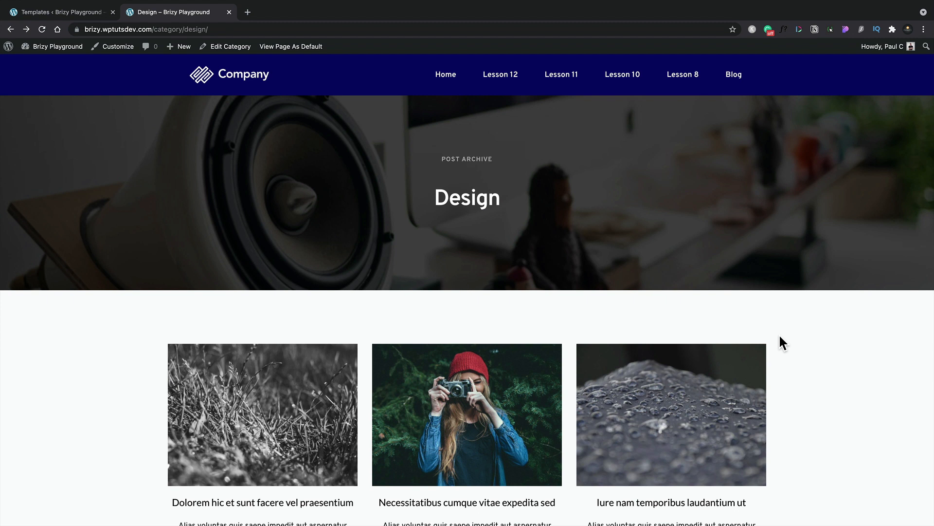
Examine the Design category archive page, then the single post layout of "Necessitatibus cumque vitae expedita sed" down to its related posts.
{"action": "scroll", "coordinate": [779, 336], "scroll_direction": "down", "scroll_amount": 2}
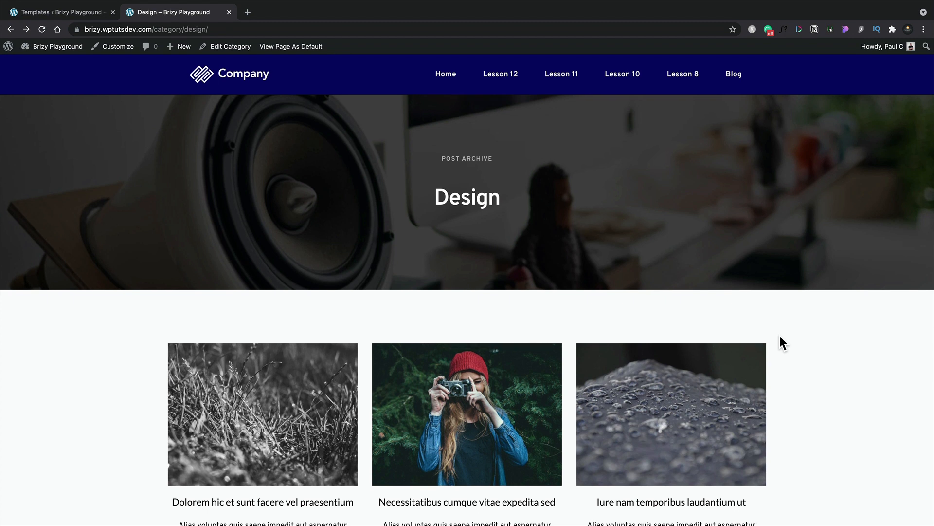
{"action": "scroll", "coordinate": [779, 334], "scroll_direction": "down", "scroll_amount": 2}
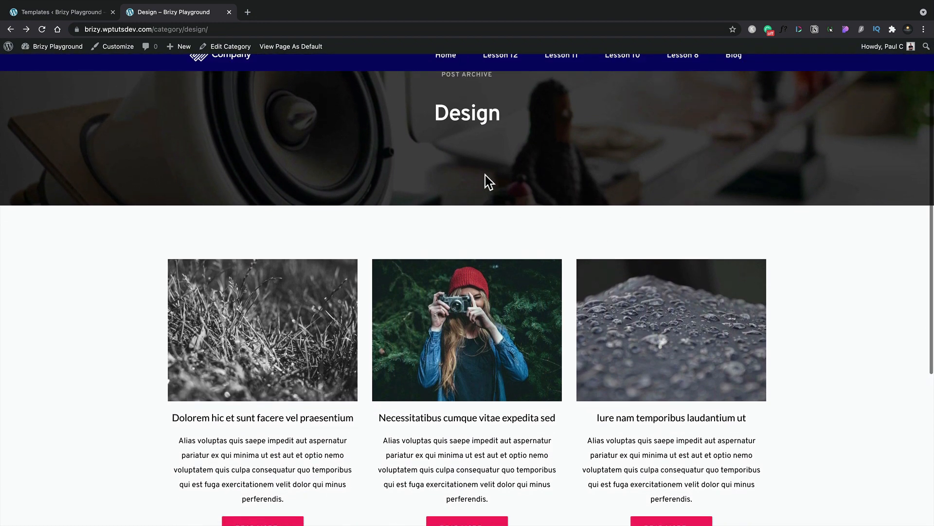
{"action": "scroll", "coordinate": [486, 175], "scroll_direction": "up", "scroll_amount": 1}
{"action": "scroll", "coordinate": [486, 175], "scroll_direction": "down", "scroll_amount": 5}
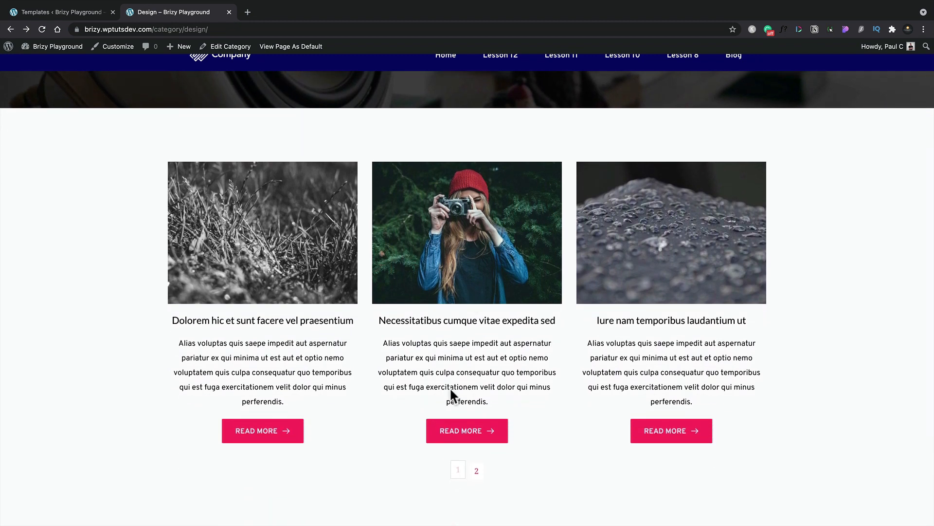
{"action": "left_click", "coordinate": [455, 441]}
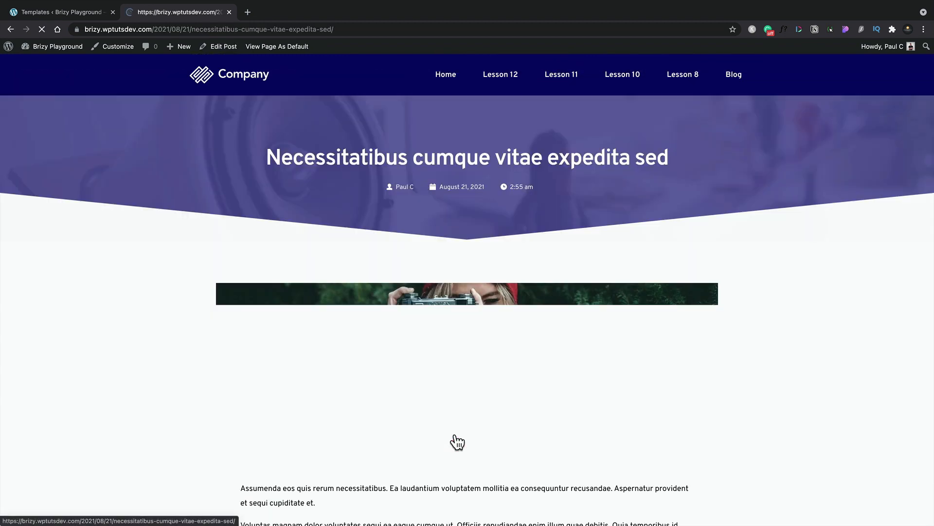
{"action": "scroll", "coordinate": [781, 389], "scroll_direction": "down", "scroll_amount": 10}
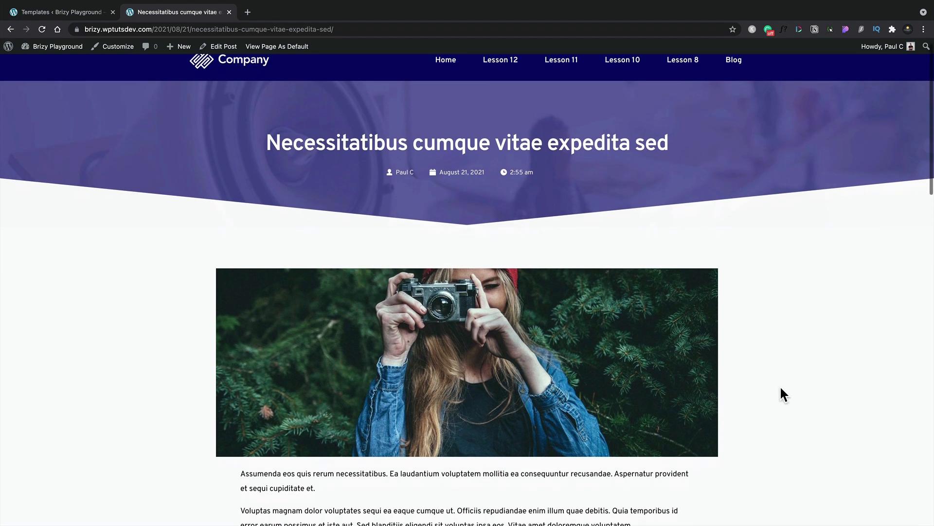
{"action": "scroll", "coordinate": [780, 388], "scroll_direction": "down", "scroll_amount": 13}
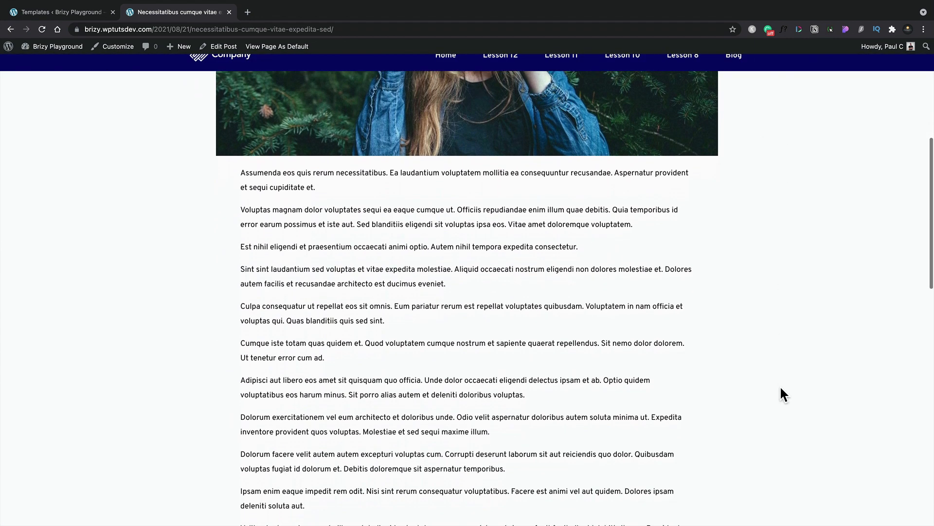
{"action": "scroll", "coordinate": [781, 388], "scroll_direction": "down", "scroll_amount": 10}
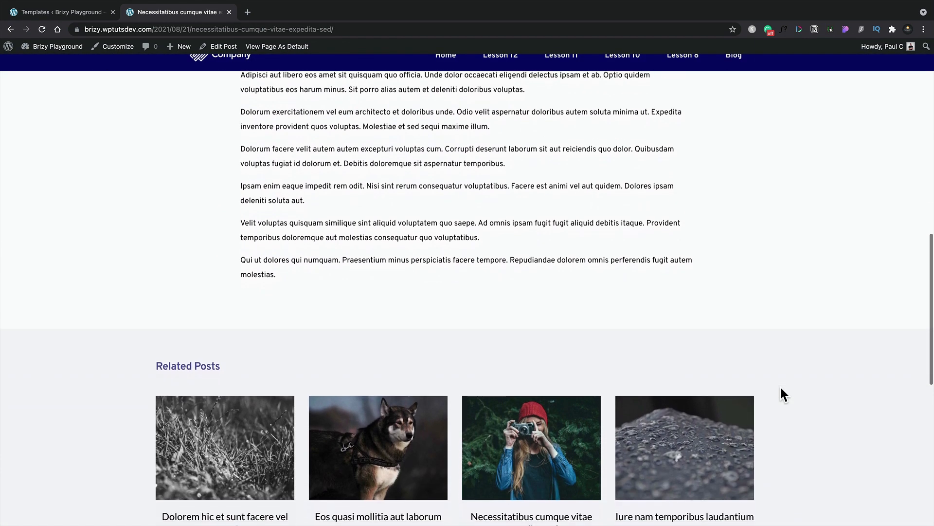
{"action": "scroll", "coordinate": [780, 388], "scroll_direction": "down", "scroll_amount": 7}
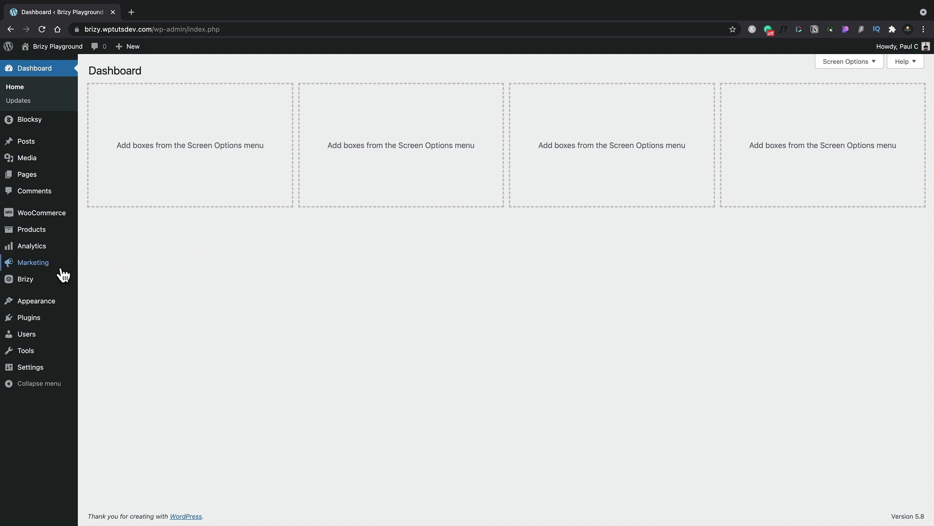
Open the Blog Archive template from the Brizy templates for editing and bring up its display conditions.
{"action": "mouse_move", "coordinate": [48, 282]}
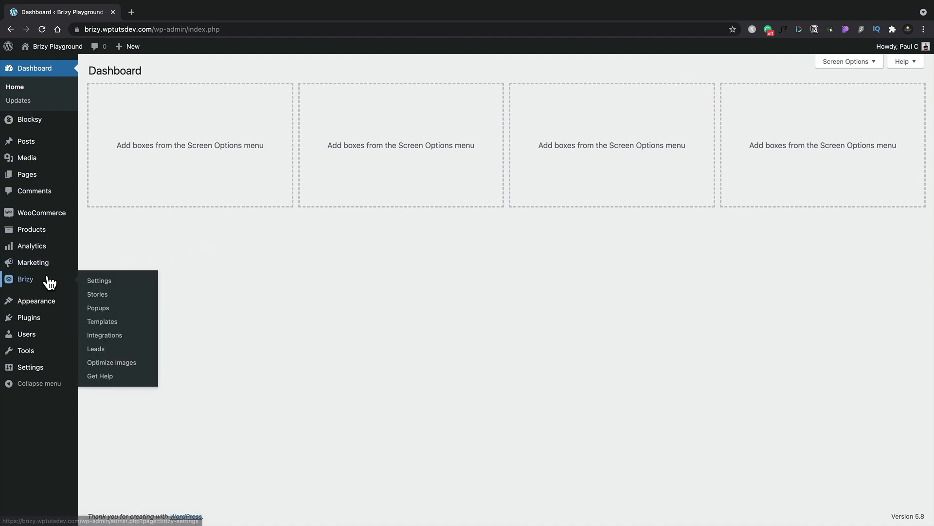
{"action": "left_click", "coordinate": [102, 322]}
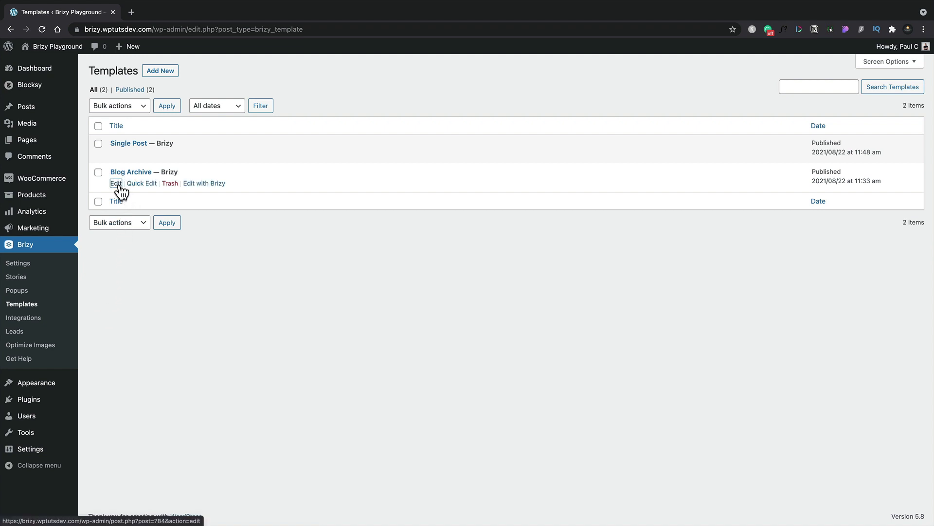
{"action": "left_click", "coordinate": [116, 184]}
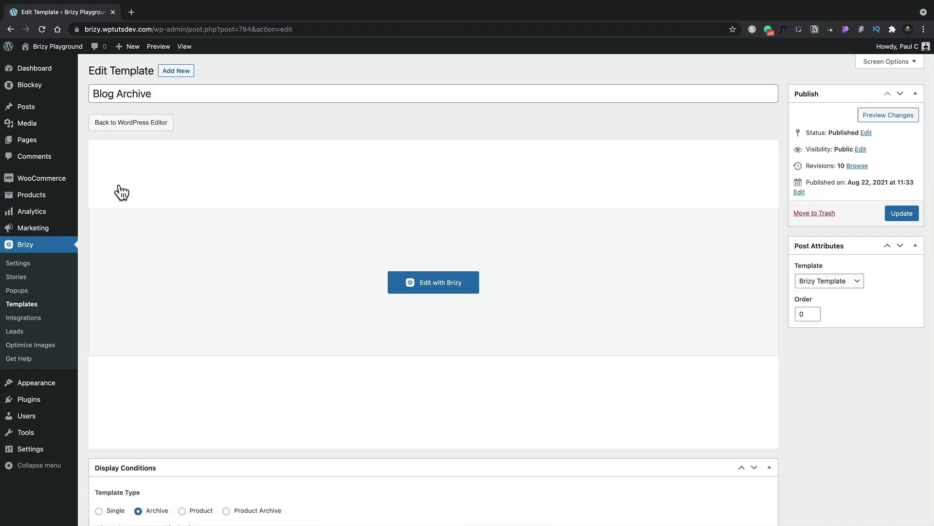
{"action": "scroll", "coordinate": [796, 417], "scroll_direction": "down", "scroll_amount": 3}
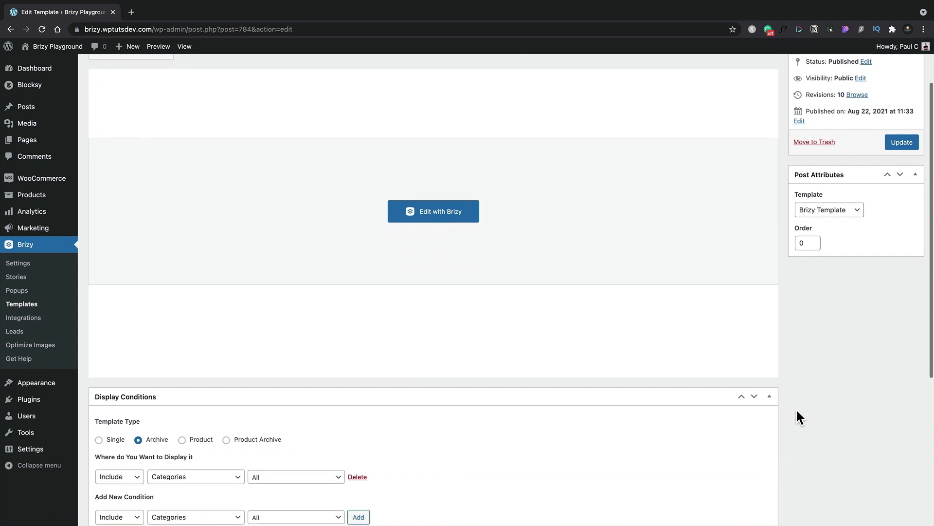
{"action": "scroll", "coordinate": [796, 411], "scroll_direction": "down", "scroll_amount": 5}
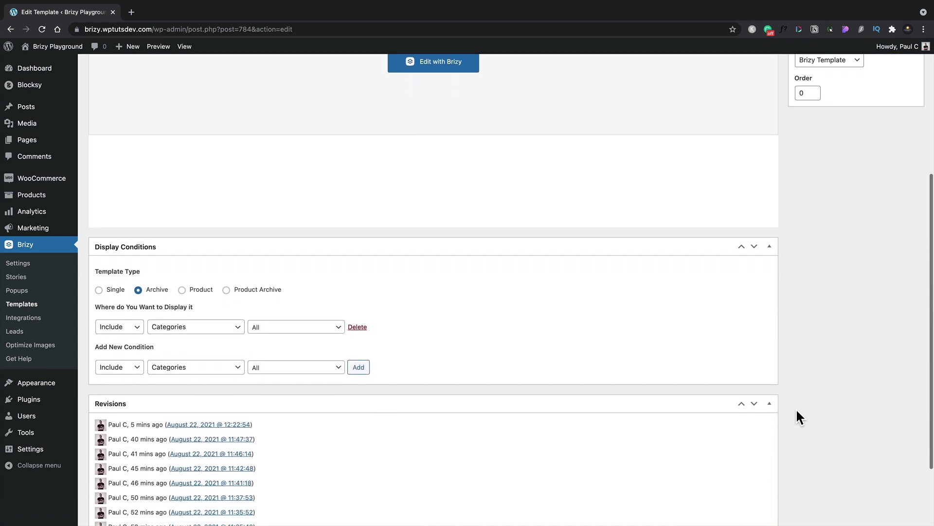
{"action": "scroll", "coordinate": [796, 408], "scroll_direction": "down", "scroll_amount": 1}
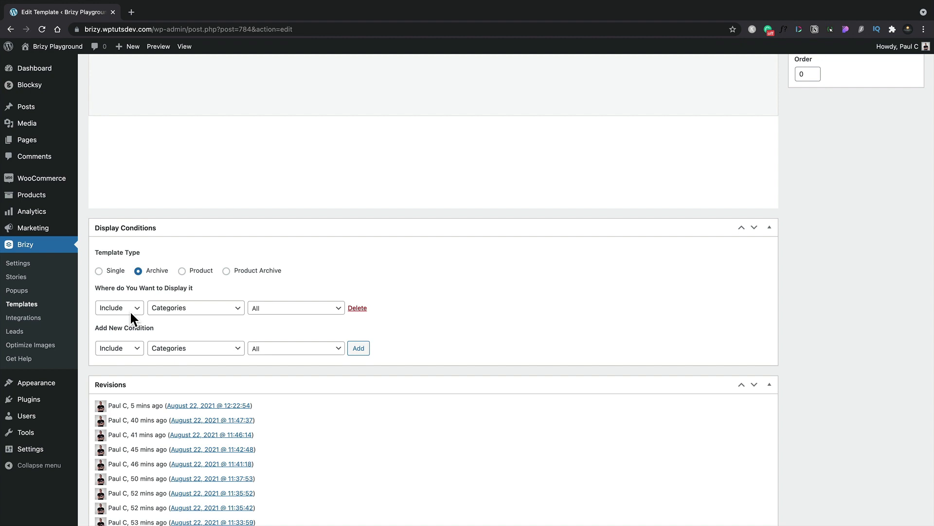
Examine the include/exclude, page type and category options available for a new display condition, without adding one.
{"action": "left_click", "coordinate": [135, 349]}
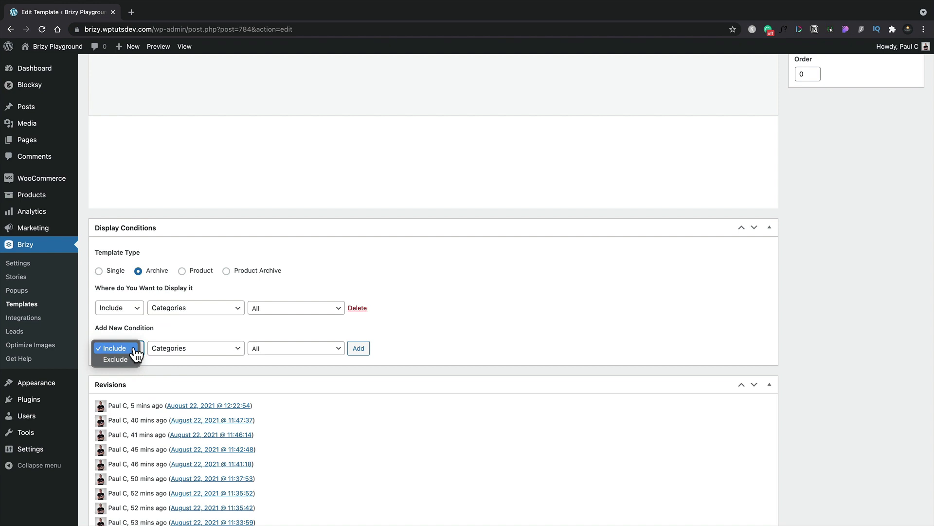
{"action": "left_click", "coordinate": [174, 332]}
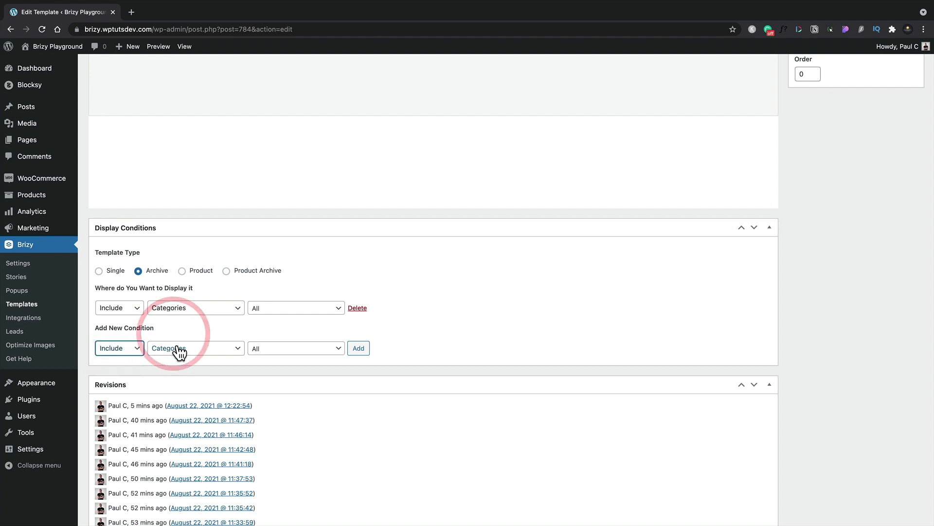
{"action": "left_click", "coordinate": [179, 349]}
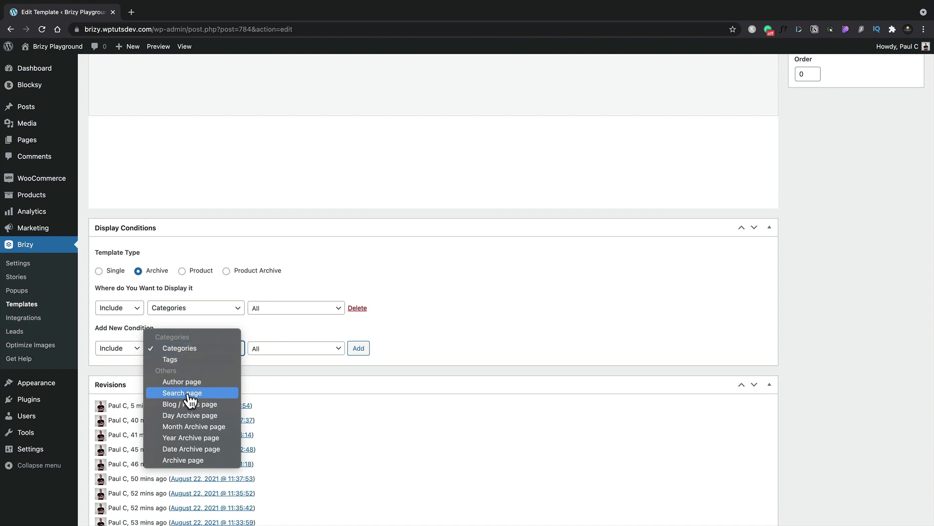
{"action": "left_click", "coordinate": [273, 336]}
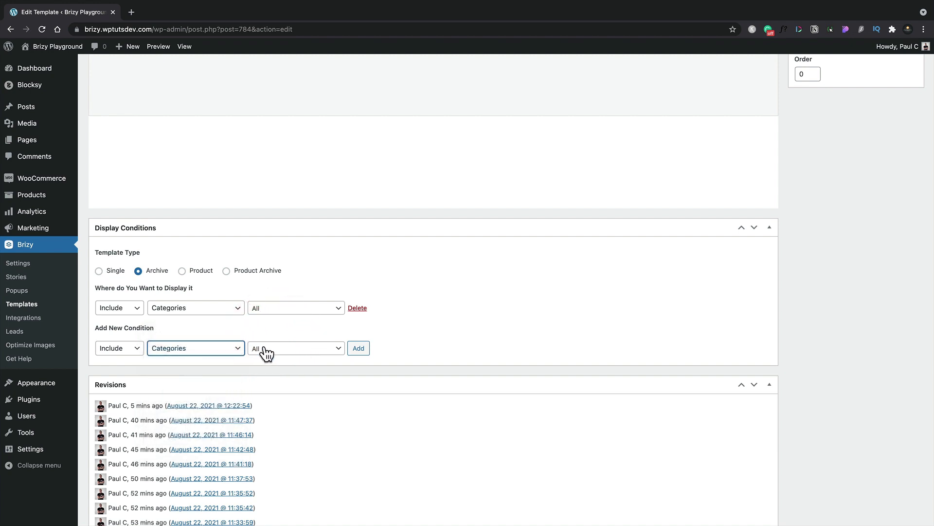
{"action": "left_click", "coordinate": [266, 352]}
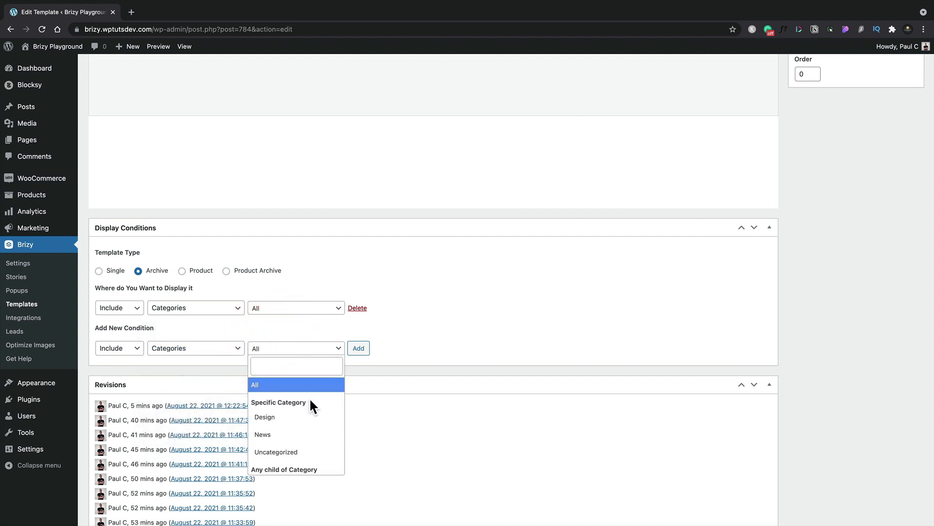
{"action": "scroll", "coordinate": [303, 416], "scroll_direction": "down", "scroll_amount": 3}
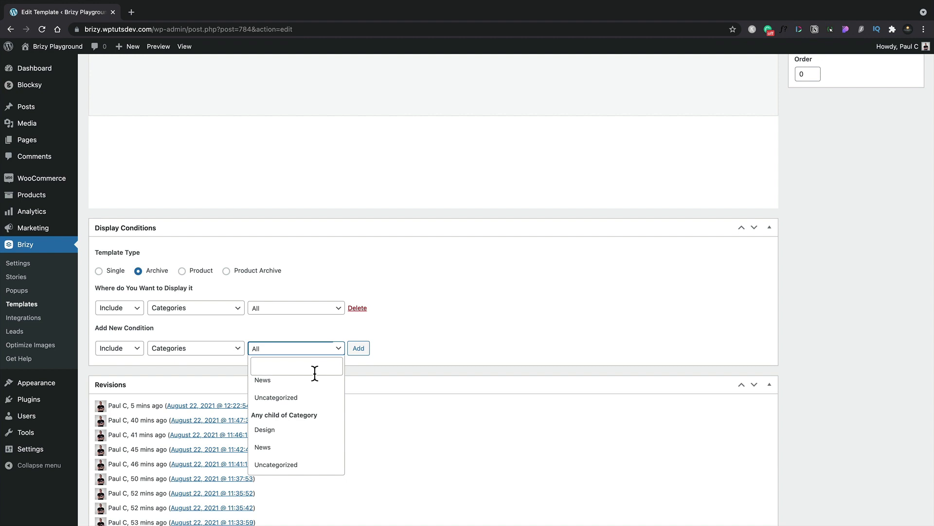
{"action": "left_click", "coordinate": [433, 315]}
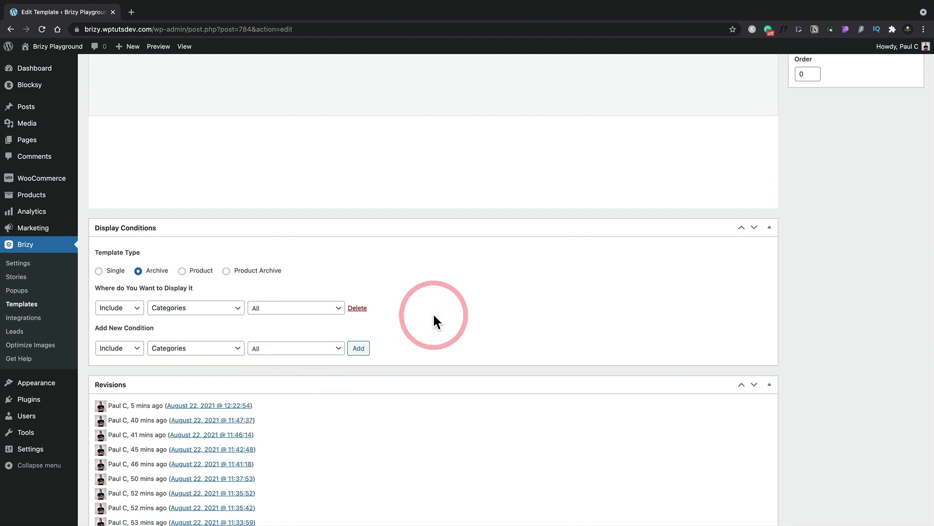
Open the Blog Archive template in the Brizy visual editor and look over its layout.
{"action": "scroll", "coordinate": [434, 316], "scroll_direction": "up", "scroll_amount": 4}
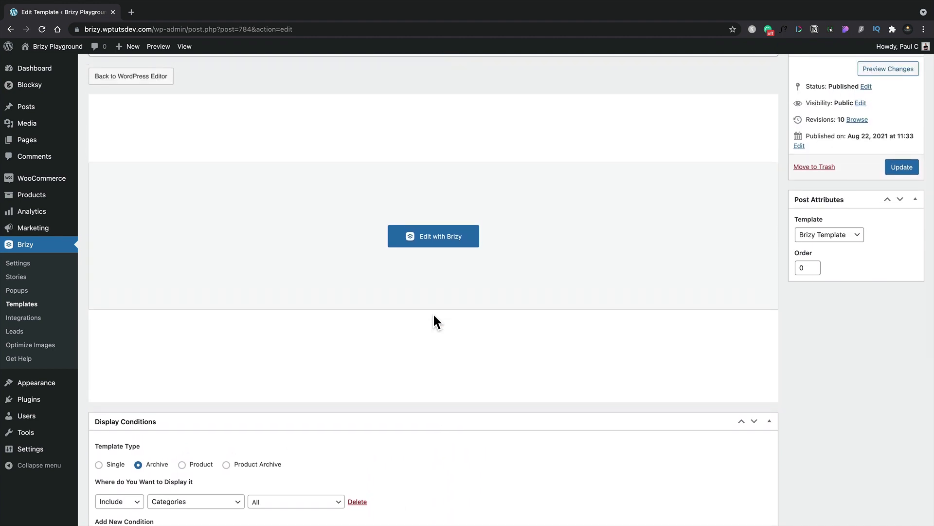
{"action": "left_click", "coordinate": [428, 236]}
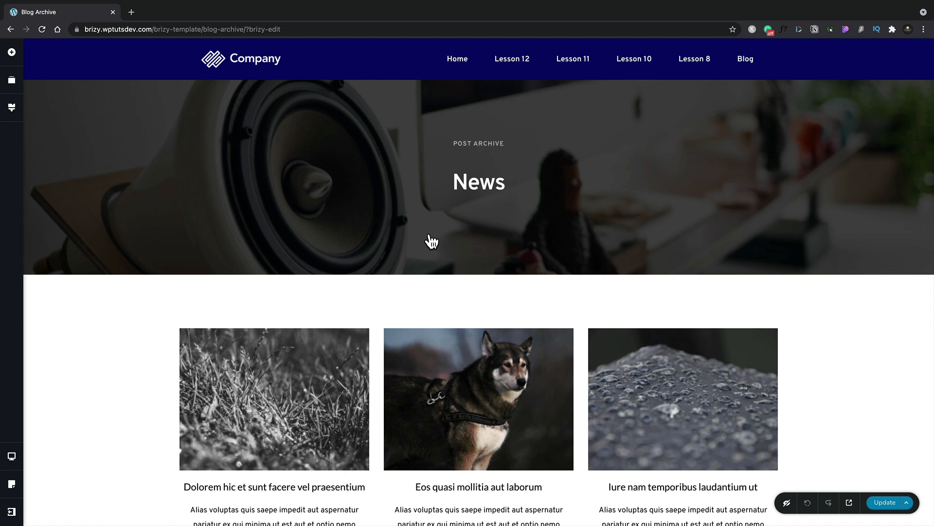
{"action": "scroll", "coordinate": [431, 241], "scroll_direction": "down", "scroll_amount": 3}
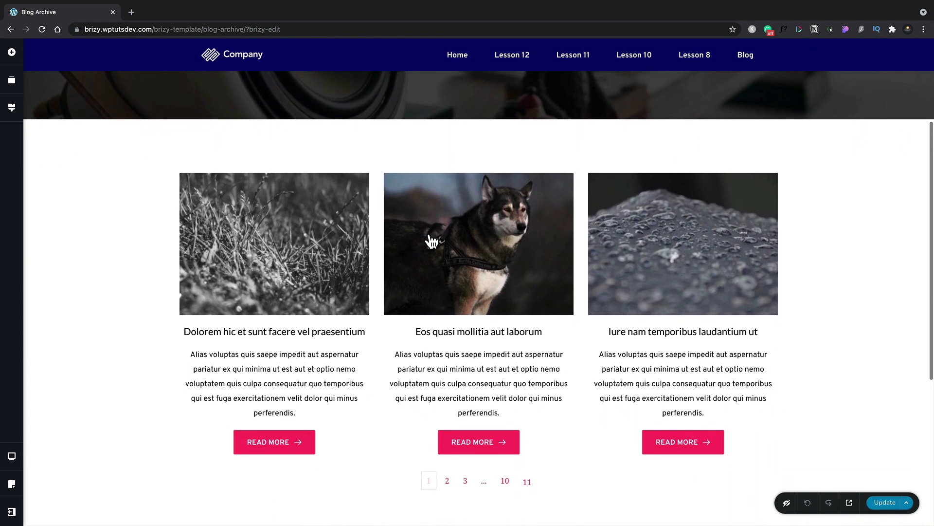
{"action": "scroll", "coordinate": [431, 241], "scroll_direction": "up", "scroll_amount": 3}
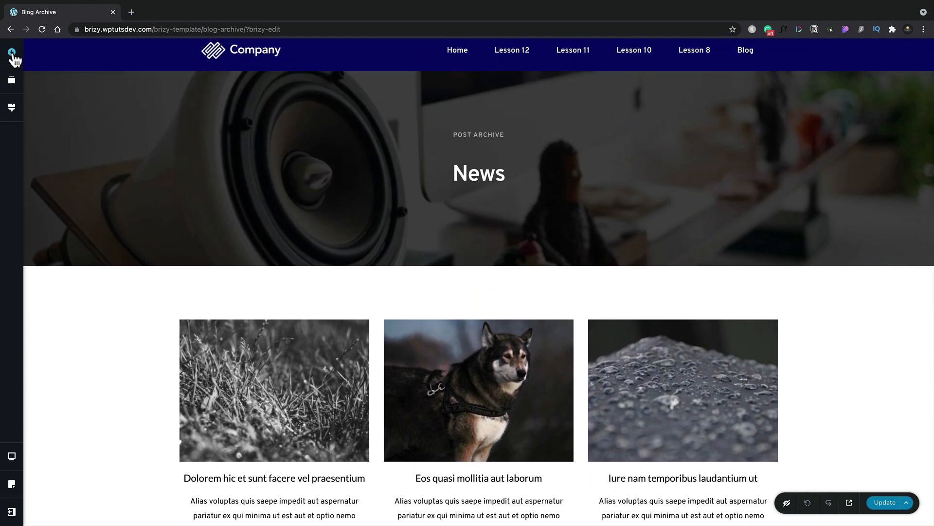
Delete the existing post archive element from the section below the header image.
{"action": "left_click", "coordinate": [11, 54]}
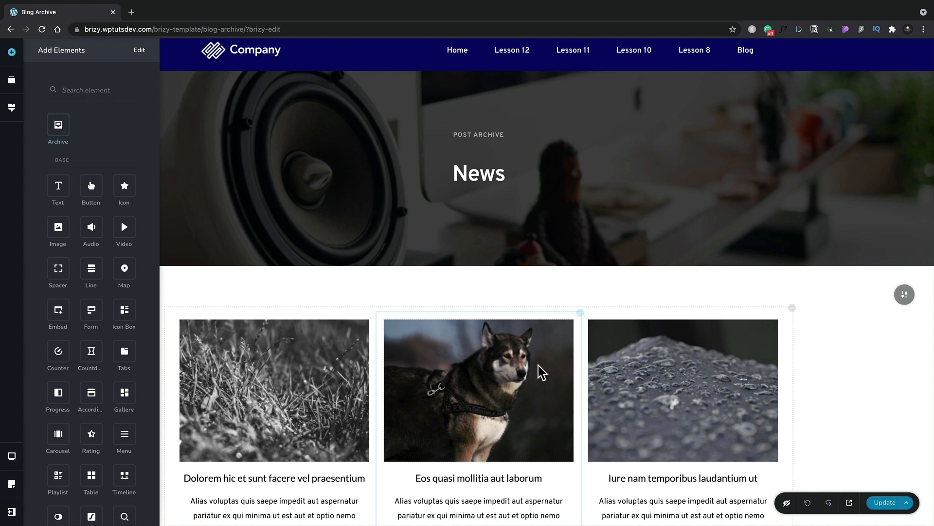
{"action": "left_click", "coordinate": [791, 308]}
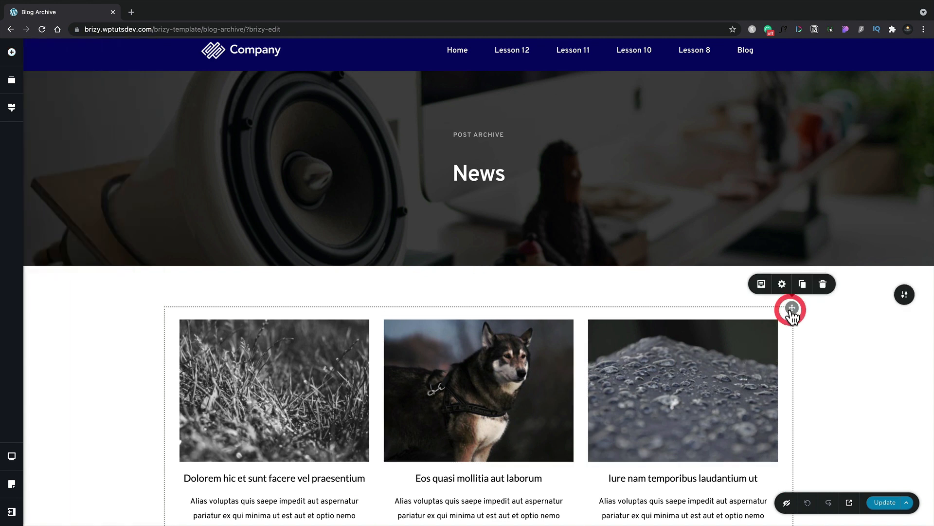
{"action": "left_click", "coordinate": [824, 281]}
Add a new Archive element to the empty block below the header image.
{"action": "left_click", "coordinate": [11, 51]}
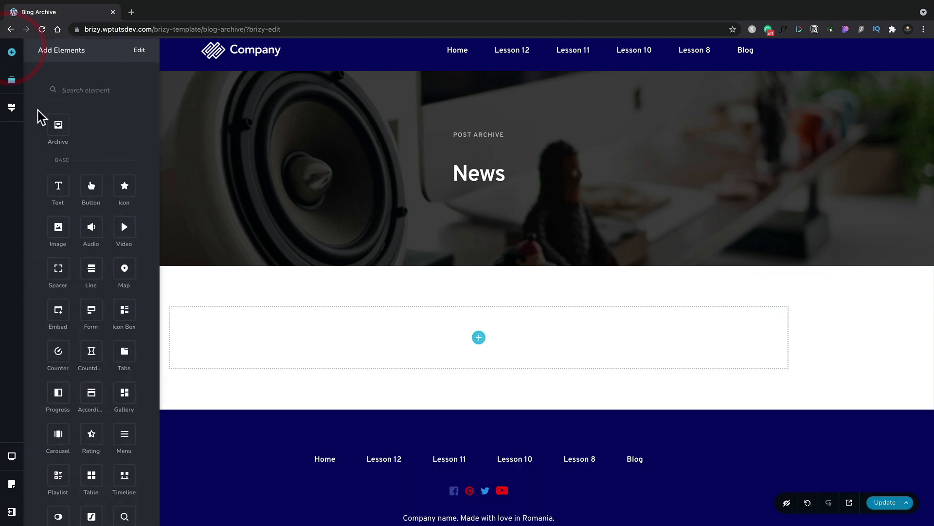
{"action": "left_click_drag", "start_coordinate": [61, 125], "coordinate": [302, 361]}
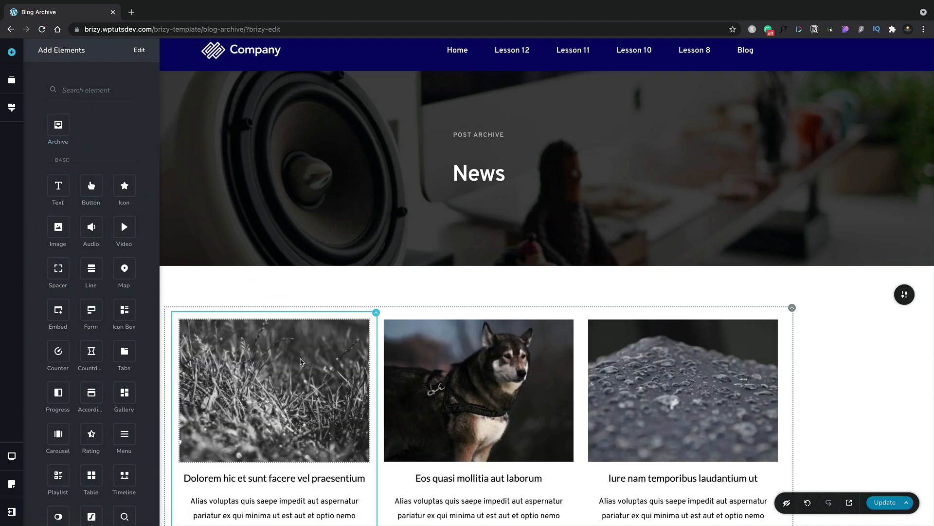
{"action": "scroll", "coordinate": [301, 361], "scroll_direction": "down", "scroll_amount": 2}
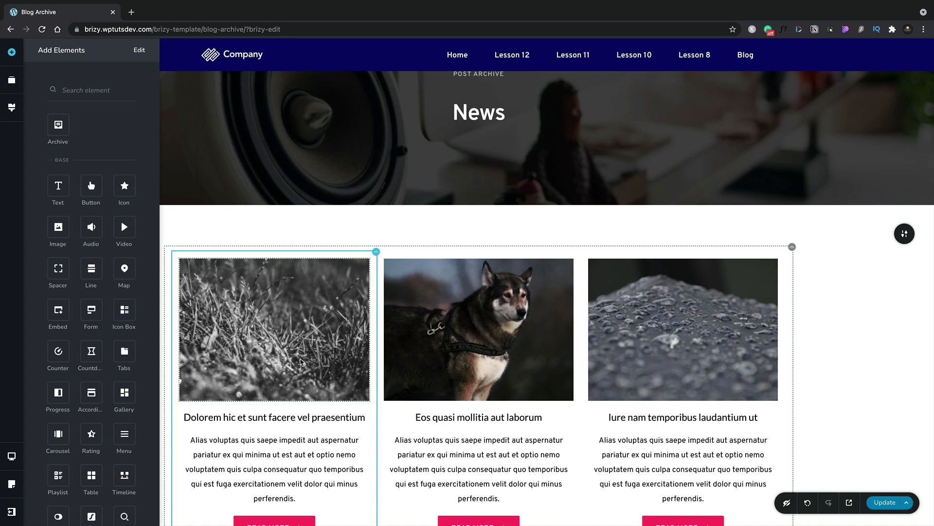
{"action": "scroll", "coordinate": [301, 361], "scroll_direction": "down", "scroll_amount": 2}
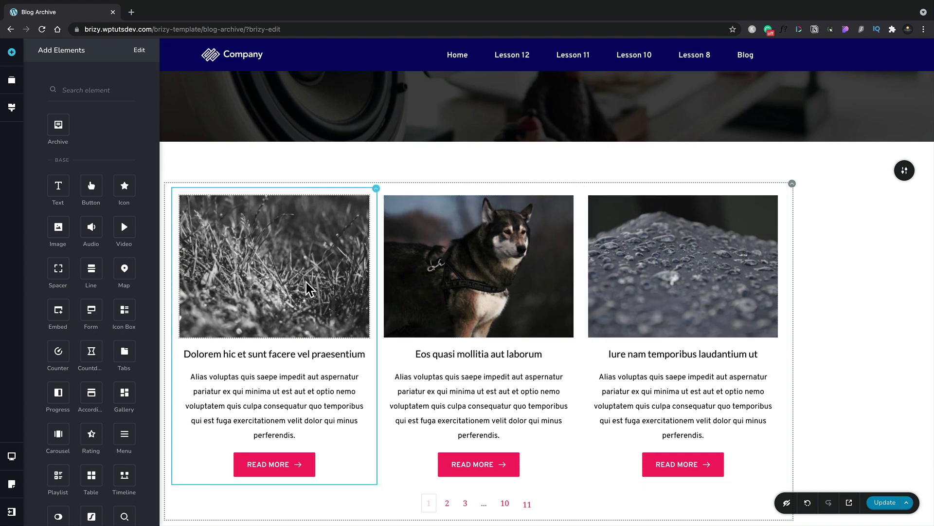
Set the saturation filter of the archive posts' featured image to 0%.
{"action": "left_click", "coordinate": [437, 279]}
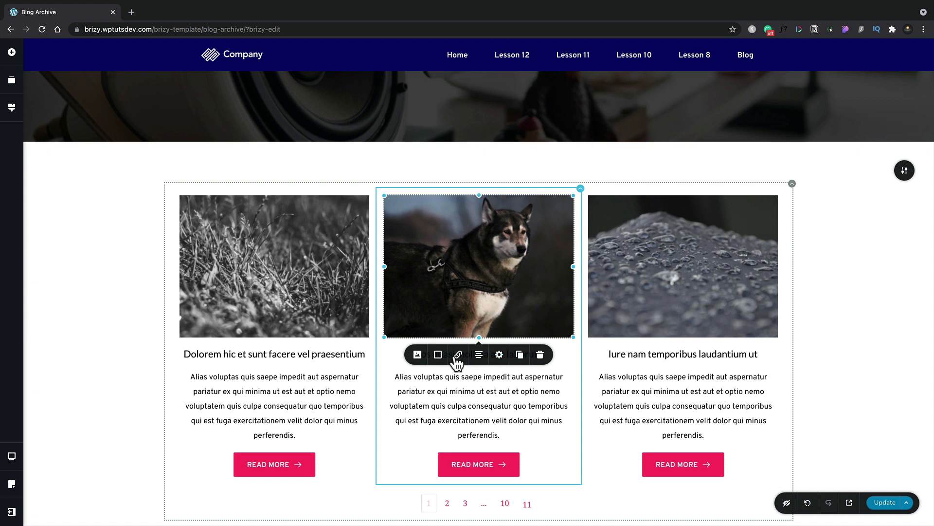
{"action": "left_click", "coordinate": [418, 356]}
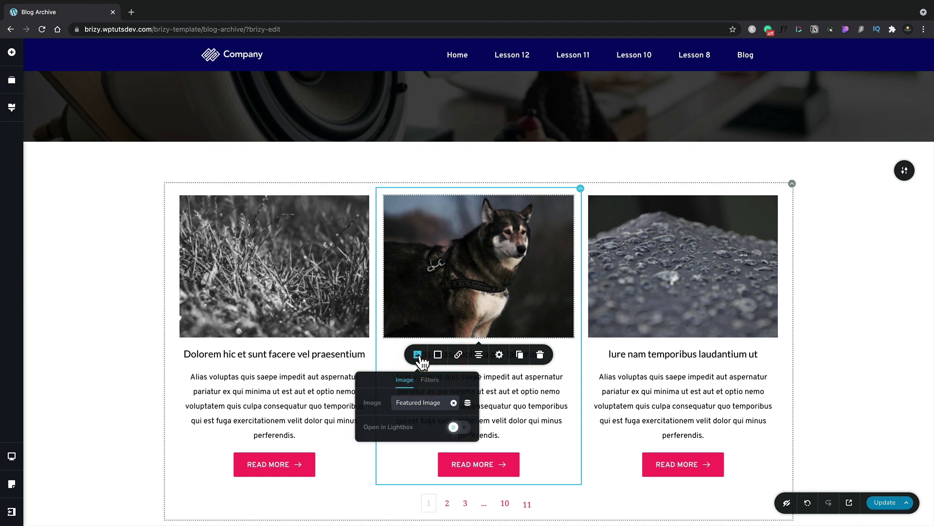
{"action": "left_click", "coordinate": [430, 386]}
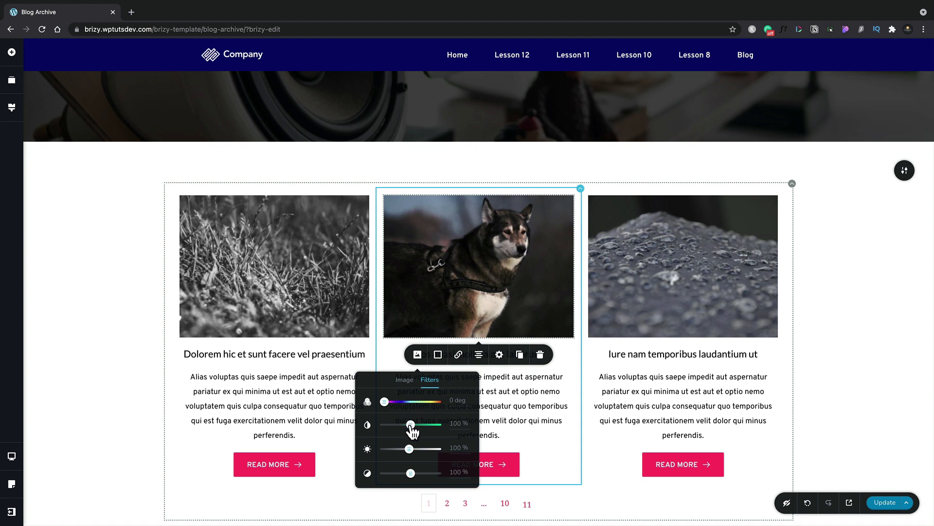
{"action": "left_click_drag", "start_coordinate": [411, 424], "coordinate": [375, 424]}
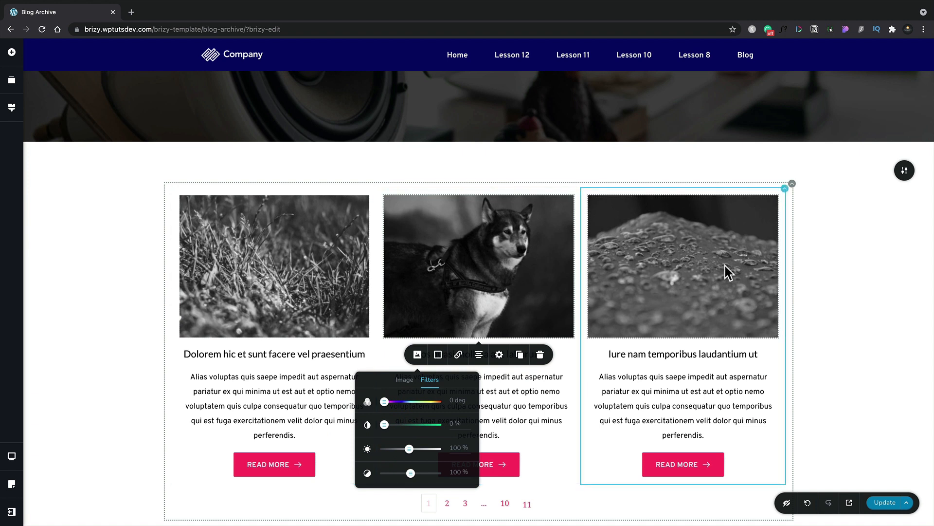
Link the archive posts' featured image to the dynamic Post URL.
{"action": "left_click", "coordinate": [465, 305]}
{"action": "left_click", "coordinate": [459, 355]}
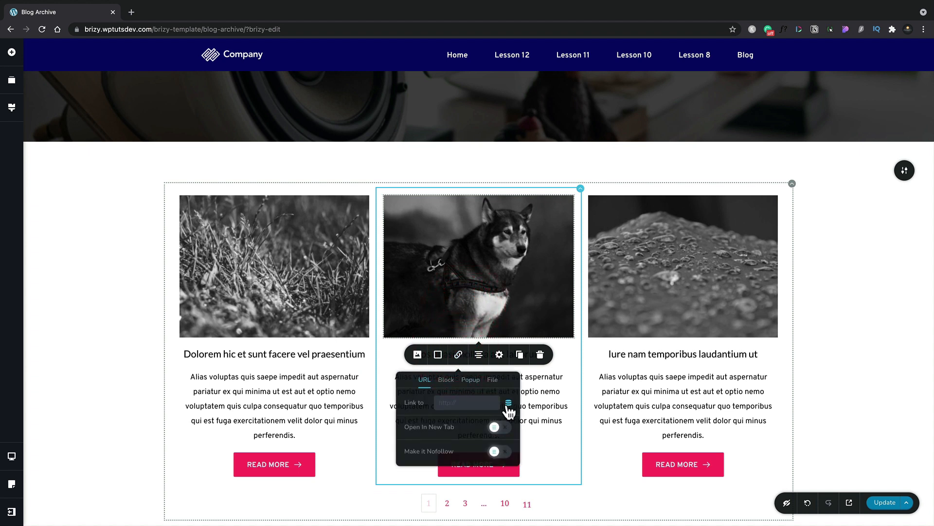
{"action": "left_click", "coordinate": [508, 405]}
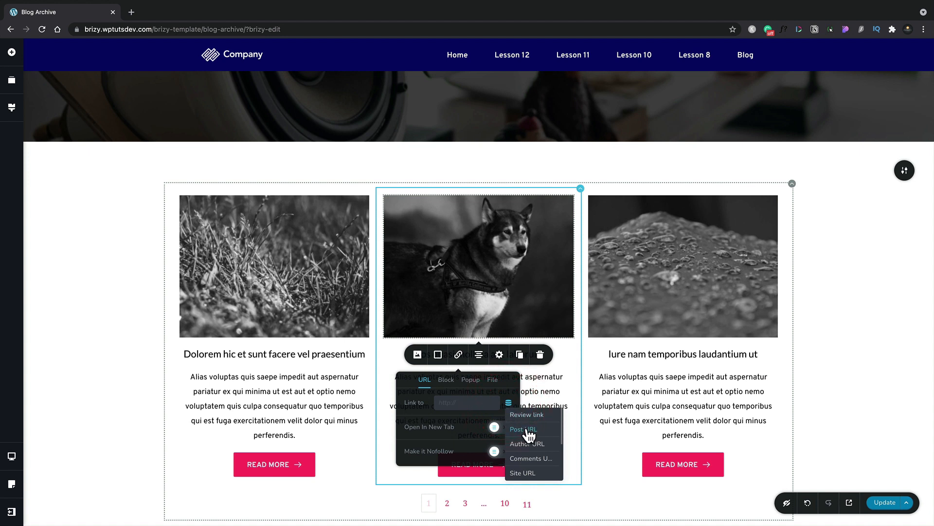
{"action": "left_click", "coordinate": [528, 431]}
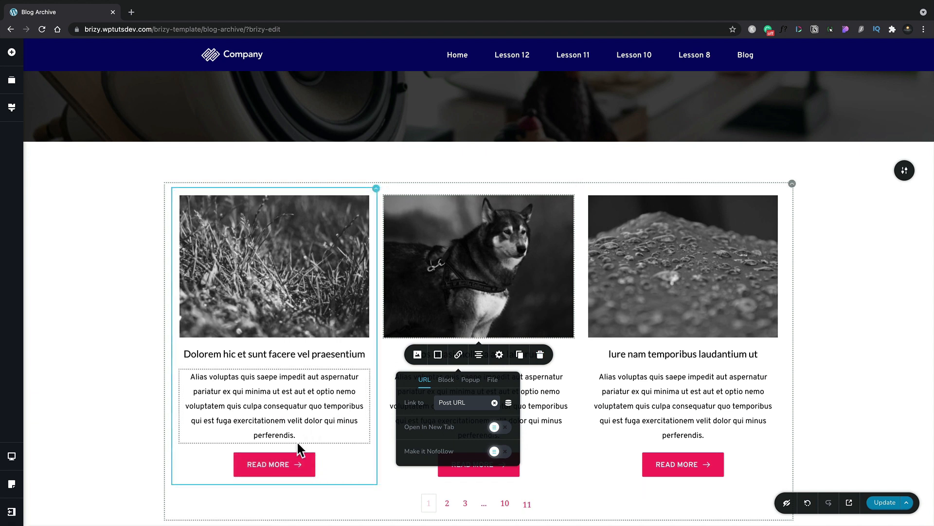
Set the background colour of the archive's Read More buttons to the dark blue palette swatch #03056B.
{"action": "left_click", "coordinate": [294, 466]}
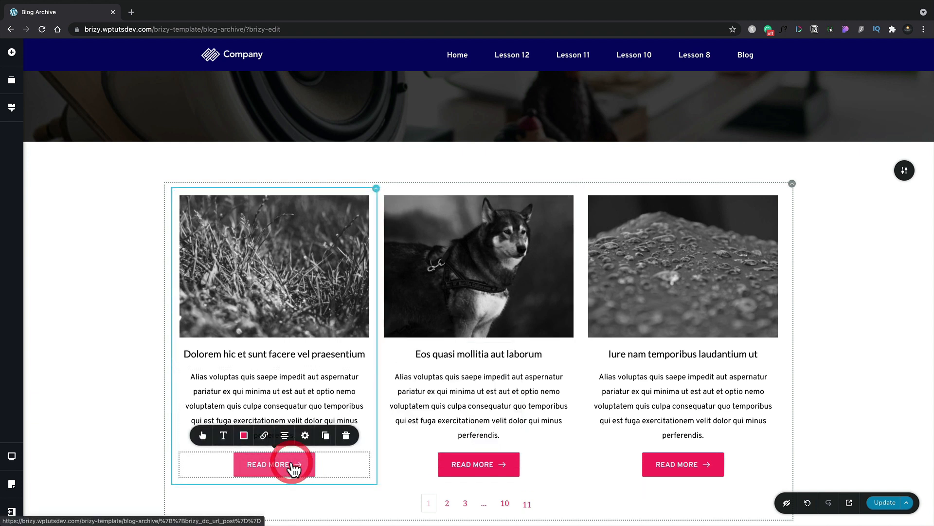
{"action": "left_click", "coordinate": [244, 435]}
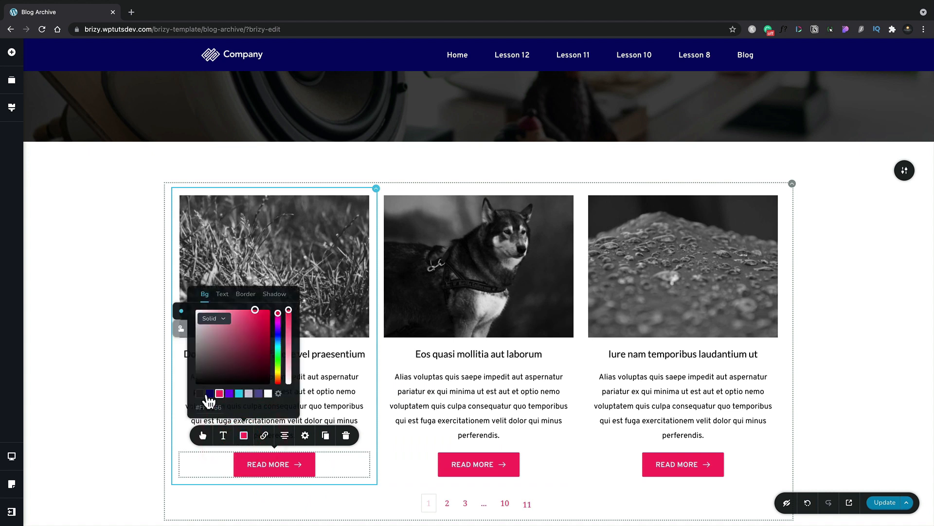
{"action": "left_click", "coordinate": [210, 394]}
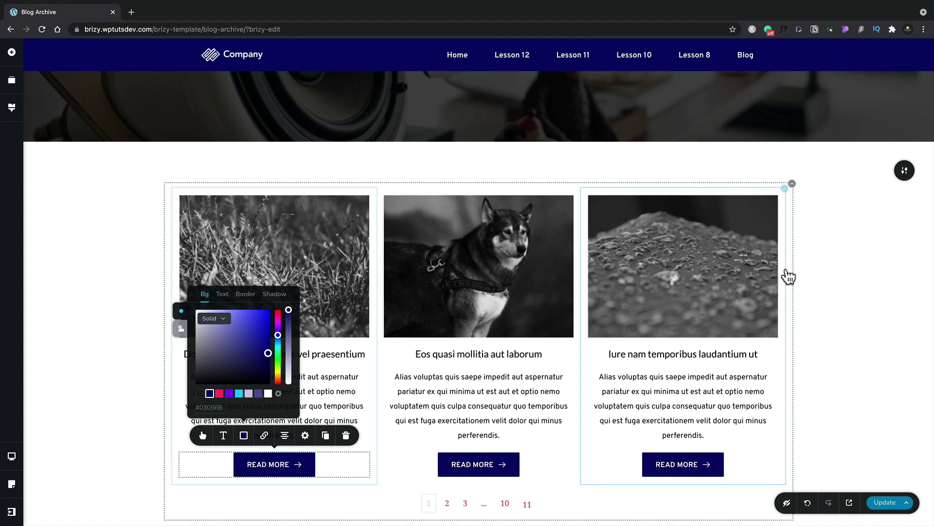
Set the Archive element to display its posts in 4 columns.
{"action": "left_click", "coordinate": [792, 185]}
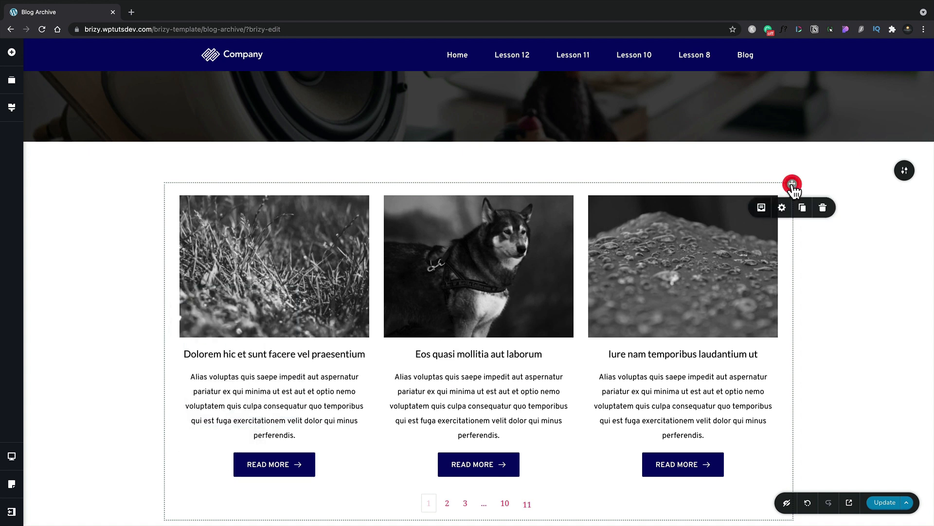
{"action": "left_click", "coordinate": [762, 209]}
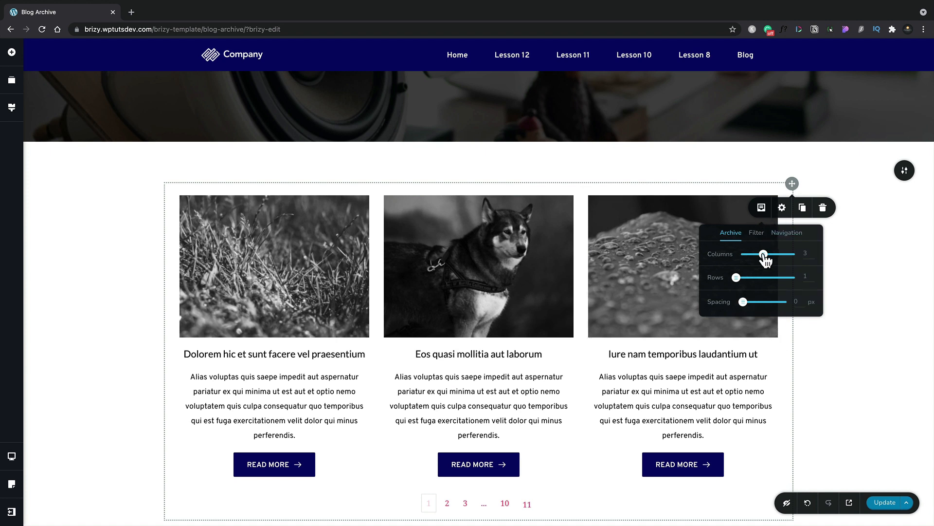
{"action": "left_click_drag", "start_coordinate": [763, 254], "coordinate": [774, 255]}
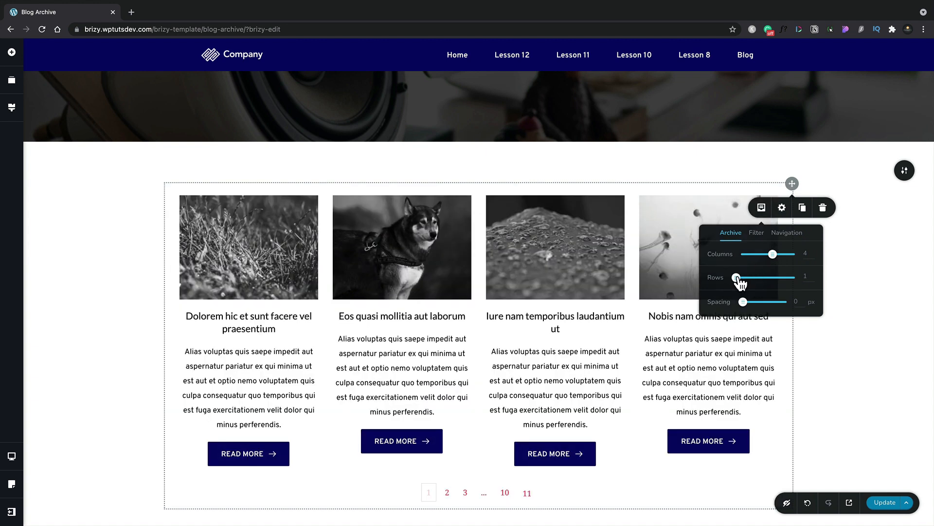
Check the Archive element's filter and pagination options, and update the Blog Archive template.
{"action": "left_click", "coordinate": [756, 233]}
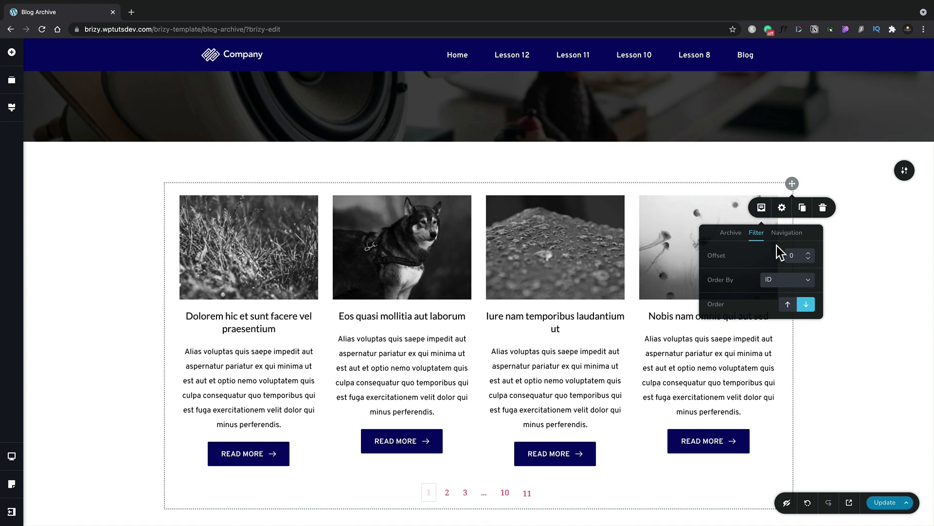
{"action": "left_click", "coordinate": [781, 235]}
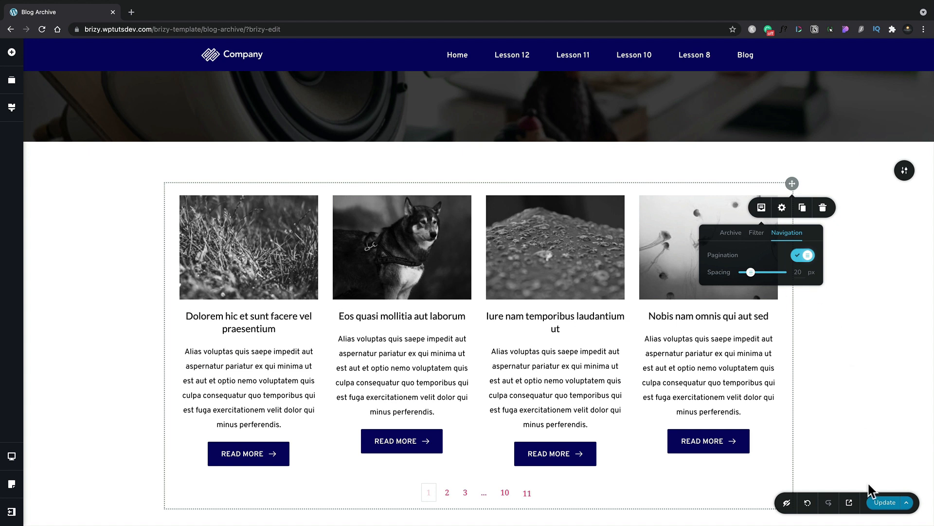
{"action": "left_click", "coordinate": [882, 504]}
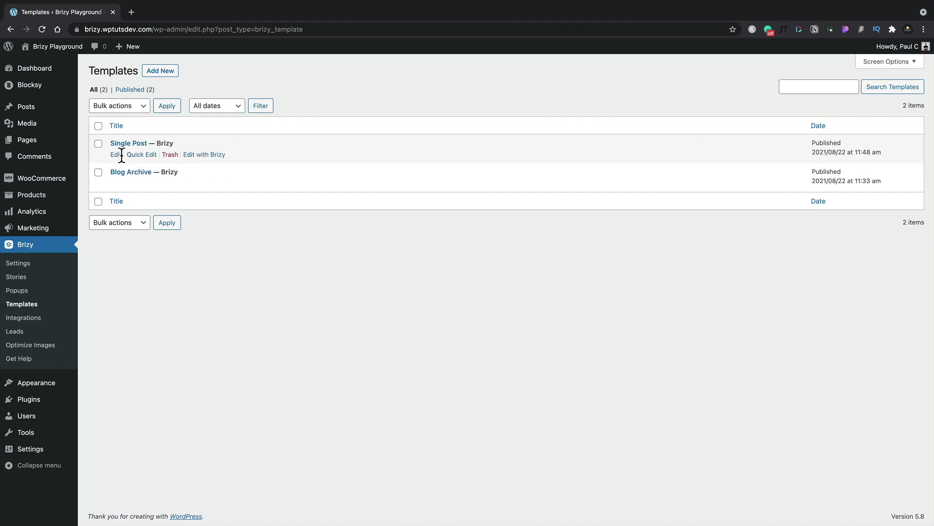
Open the Single Post template's edit page and review its display conditions and the available condition targets.
{"action": "left_click", "coordinate": [117, 155]}
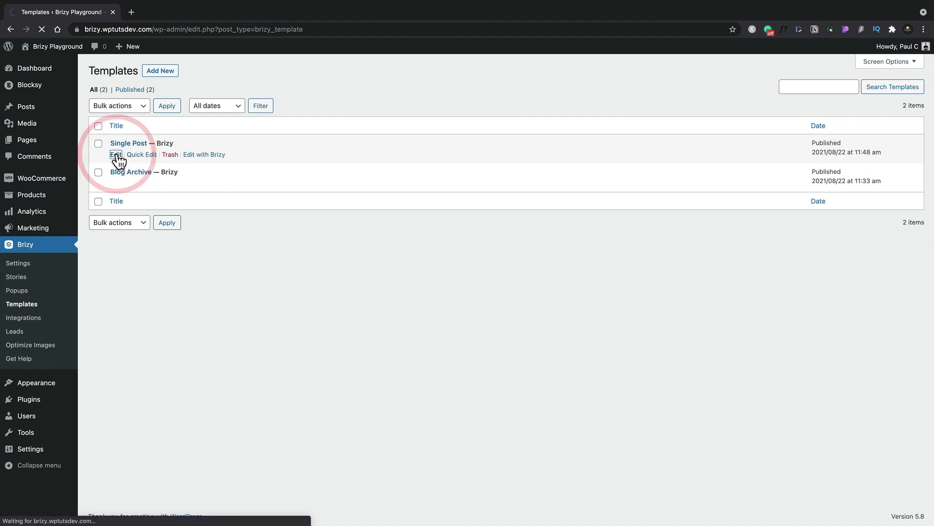
{"action": "scroll", "coordinate": [419, 351], "scroll_direction": "down", "scroll_amount": 5}
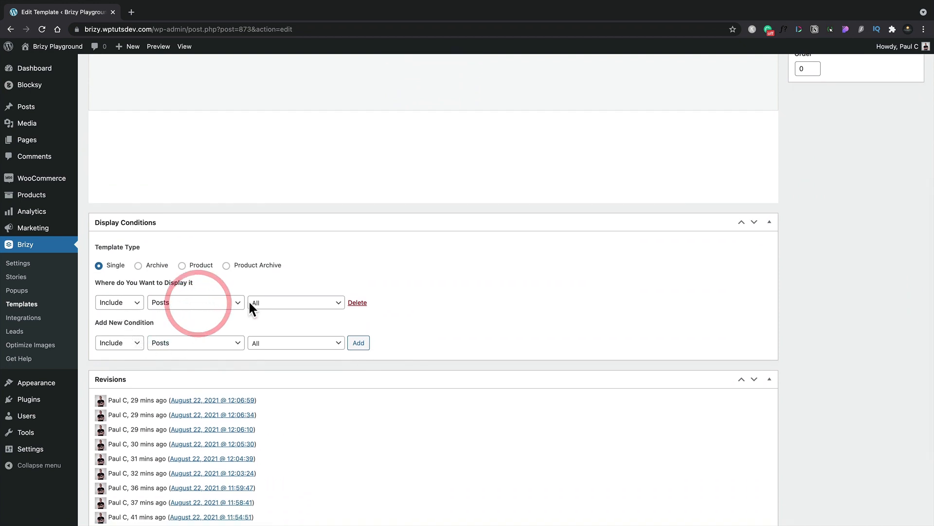
{"action": "left_click", "coordinate": [240, 343]}
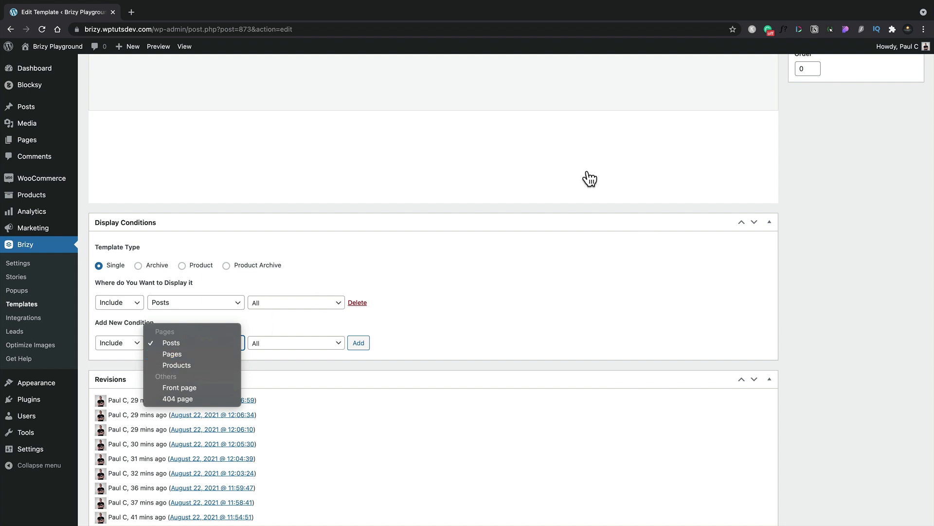
{"action": "left_click", "coordinate": [846, 182]}
Open the Single Post template in the Brizy visual editor and display the elements available for it.
{"action": "scroll", "coordinate": [846, 182], "scroll_direction": "up", "scroll_amount": 5}
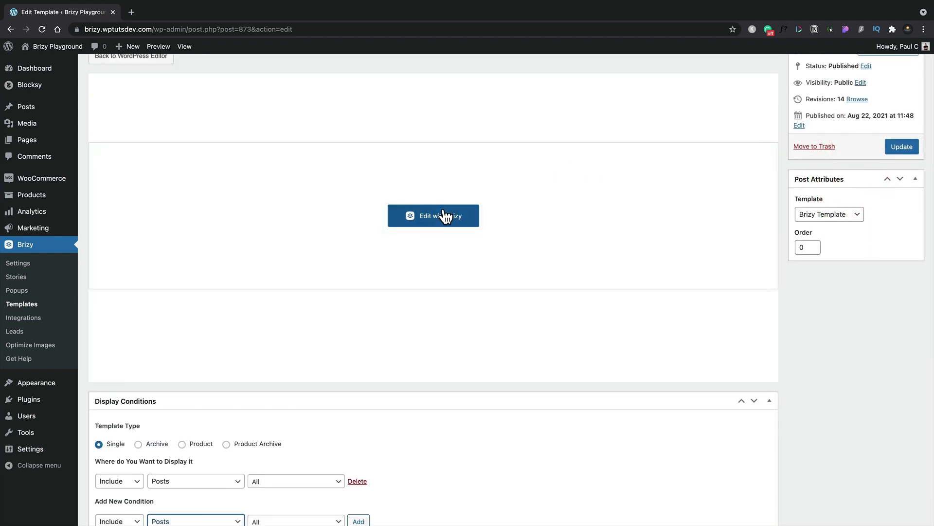
{"action": "left_click", "coordinate": [443, 219]}
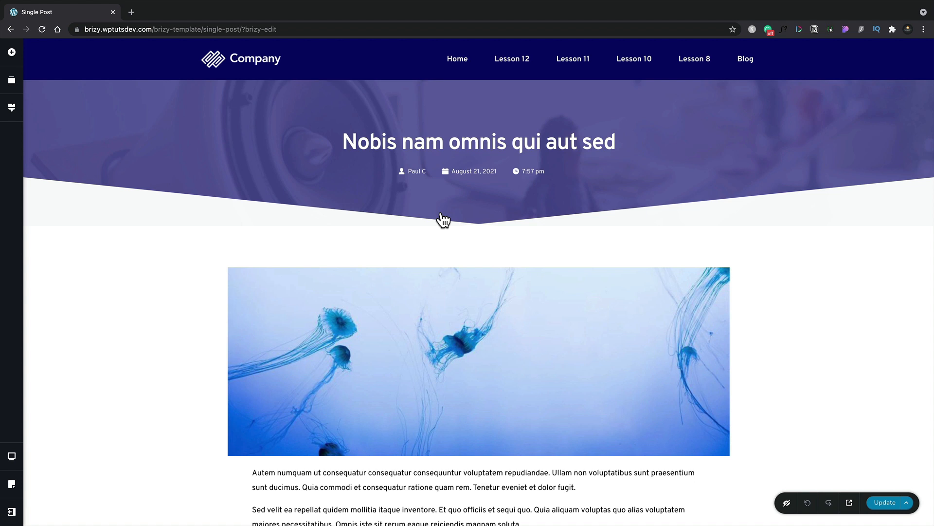
{"action": "left_click", "coordinate": [15, 54]}
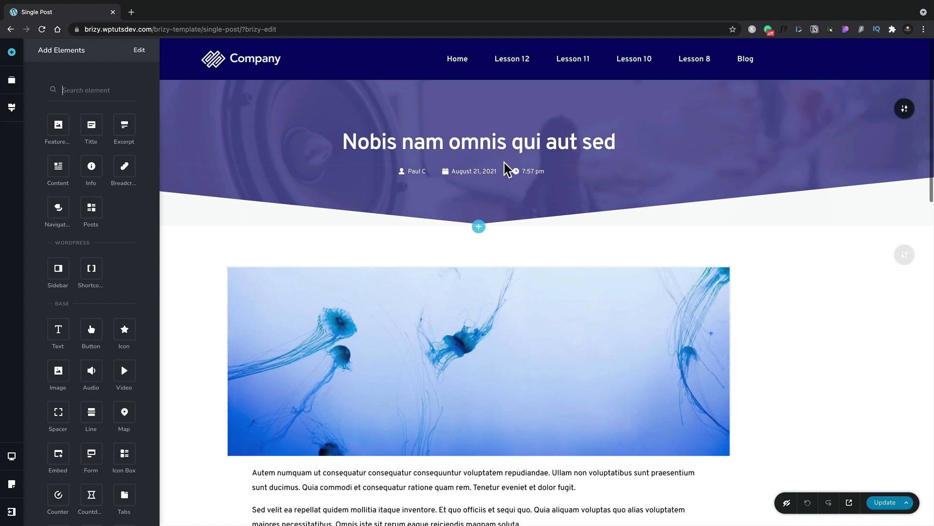
Delete the post title from the header section and place a new Title element above the post info.
{"action": "left_click", "coordinate": [563, 137]}
{"action": "left_click", "coordinate": [540, 172]}
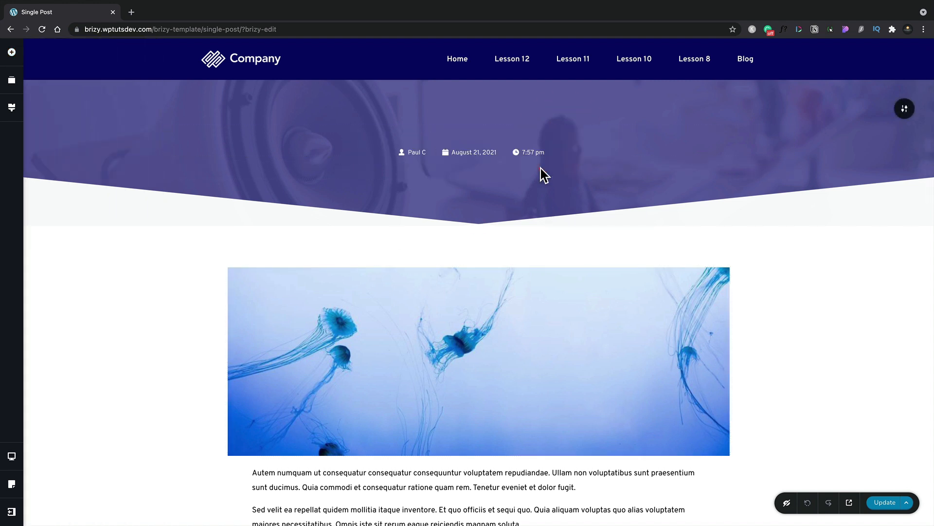
{"action": "left_click", "coordinate": [12, 52]}
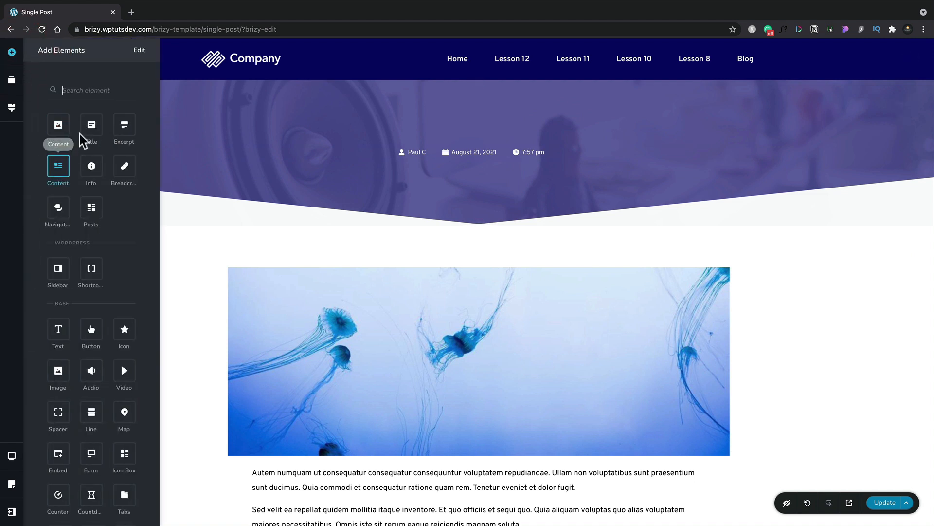
{"action": "left_click_drag", "start_coordinate": [91, 125], "coordinate": [429, 148]}
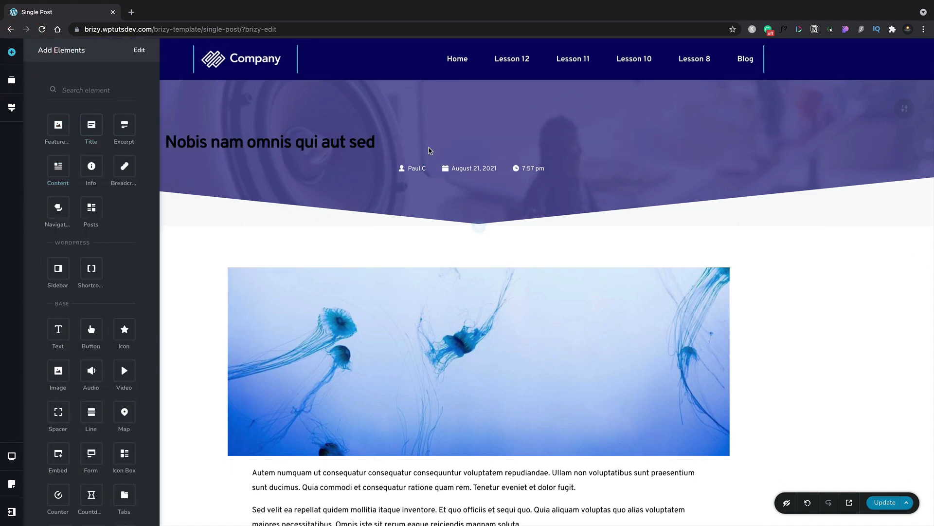
Centre the new post title, colour it white and set its typography to Heading 1.
{"action": "left_click", "coordinate": [394, 144]}
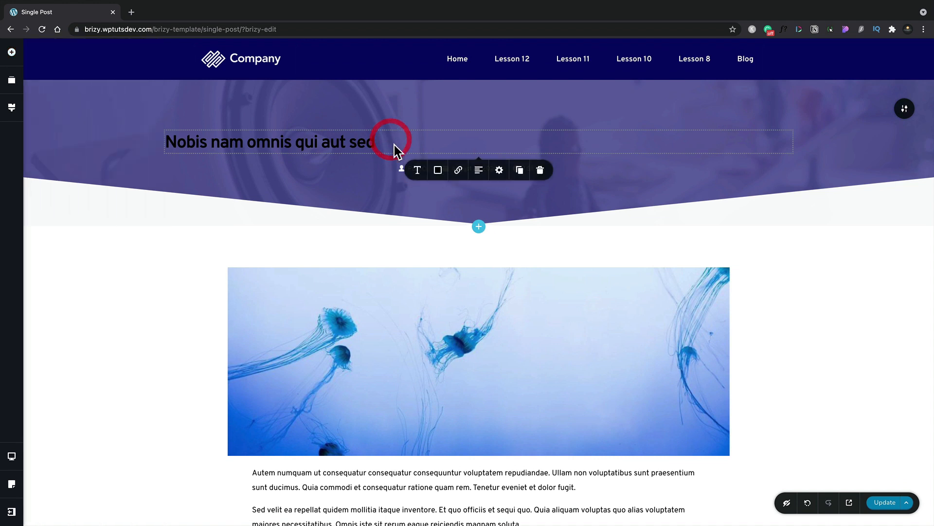
{"action": "left_click", "coordinate": [479, 171]}
{"action": "left_click", "coordinate": [438, 171]}
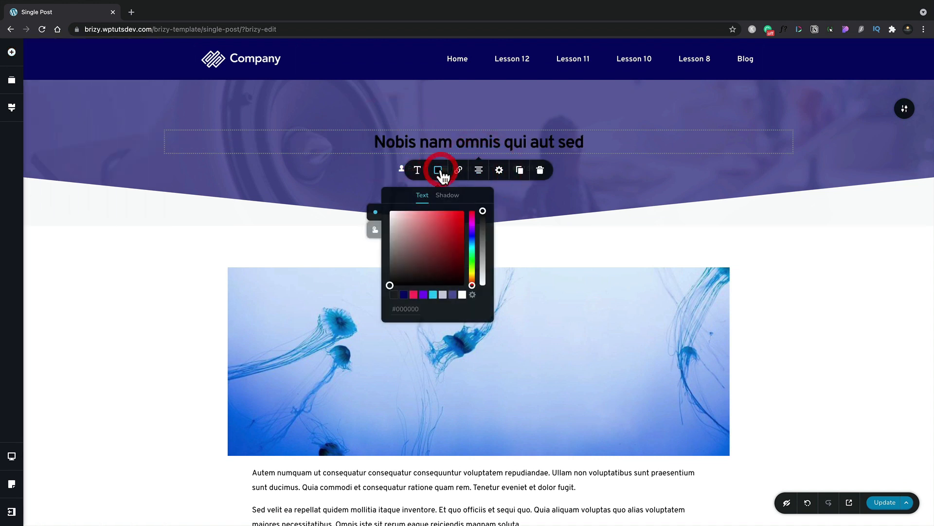
{"action": "left_click", "coordinate": [462, 295]}
{"action": "left_click", "coordinate": [417, 170]}
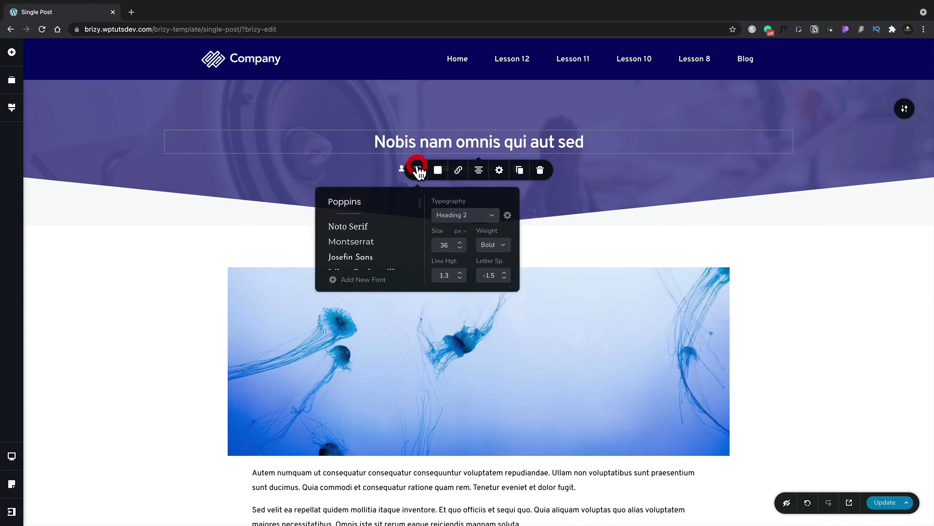
{"action": "left_click", "coordinate": [462, 215]}
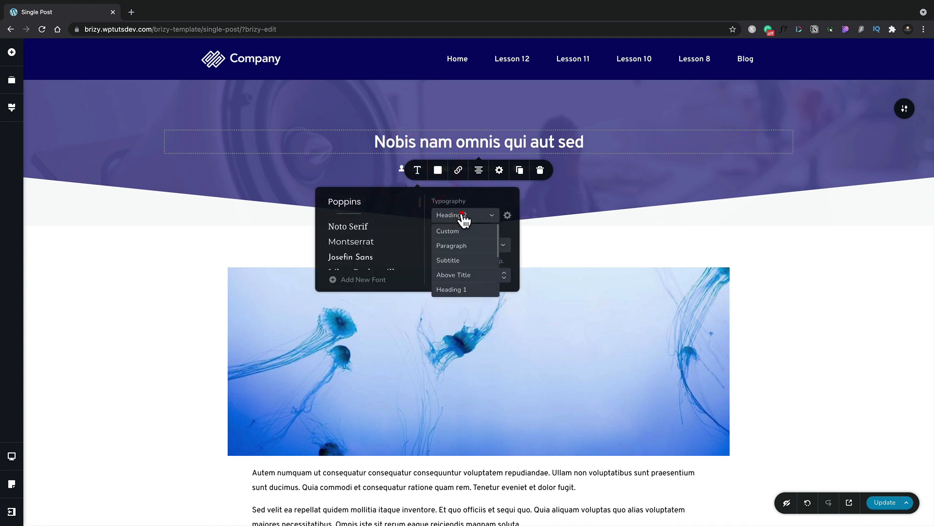
{"action": "left_click", "coordinate": [453, 289]}
{"action": "left_click", "coordinate": [576, 252]}
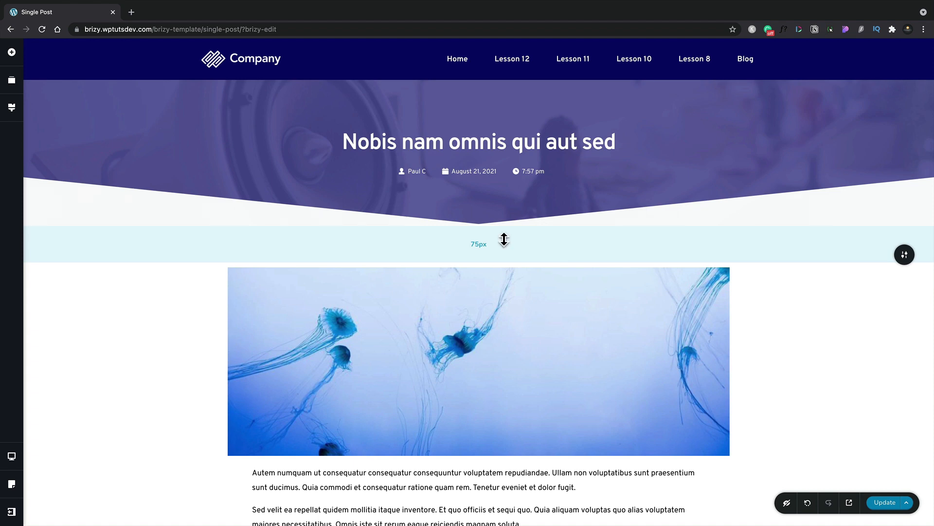
Look over the post content and Related Posts sections, and examine the Posts element's layout and filter settings.
{"action": "scroll", "coordinate": [504, 239], "scroll_direction": "down", "scroll_amount": 8}
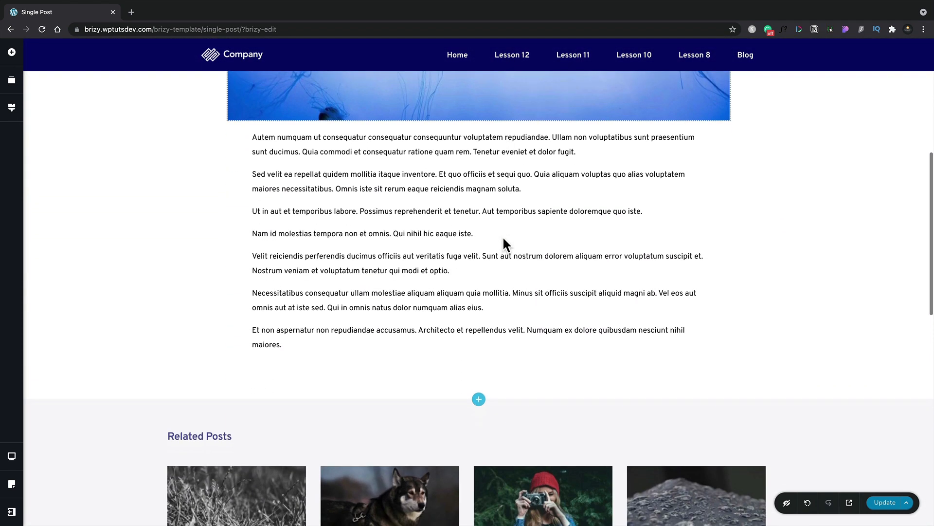
{"action": "scroll", "coordinate": [503, 239], "scroll_direction": "down", "scroll_amount": 3}
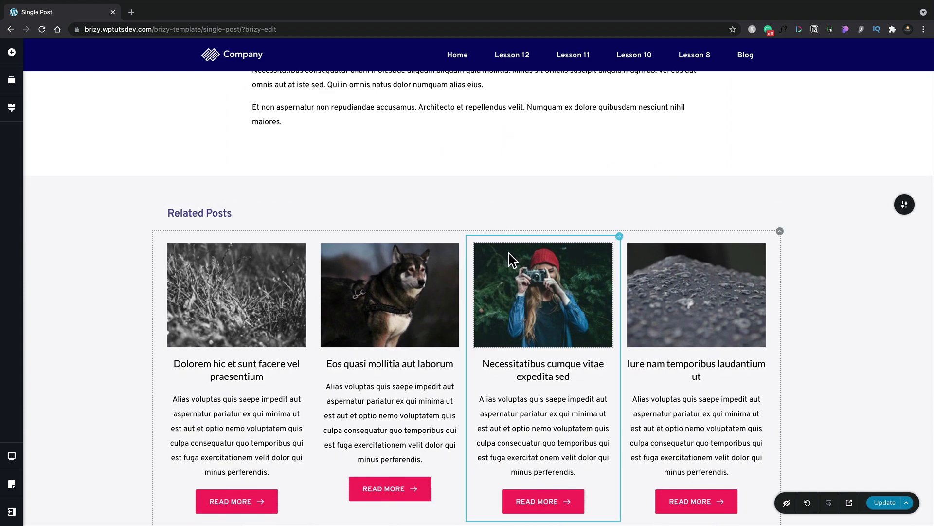
{"action": "left_click", "coordinate": [12, 52]}
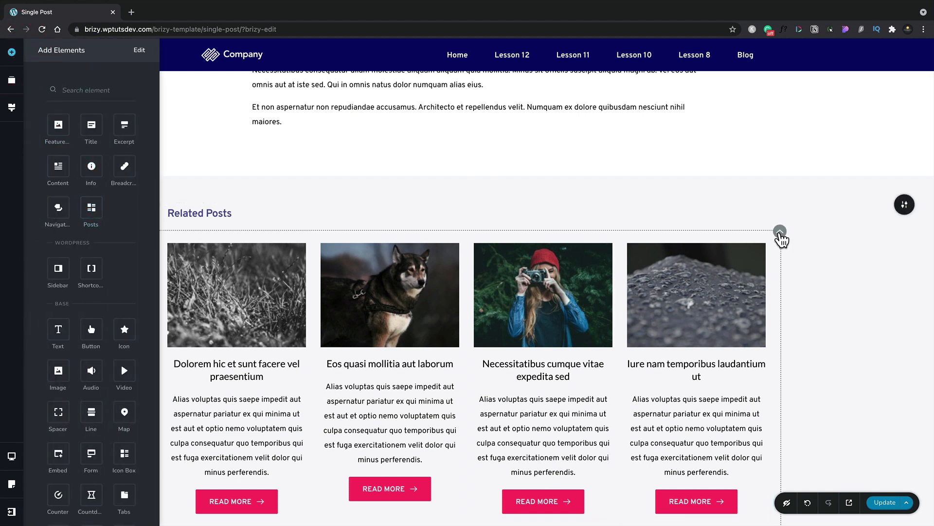
{"action": "left_click", "coordinate": [780, 239]}
{"action": "left_click", "coordinate": [750, 209]}
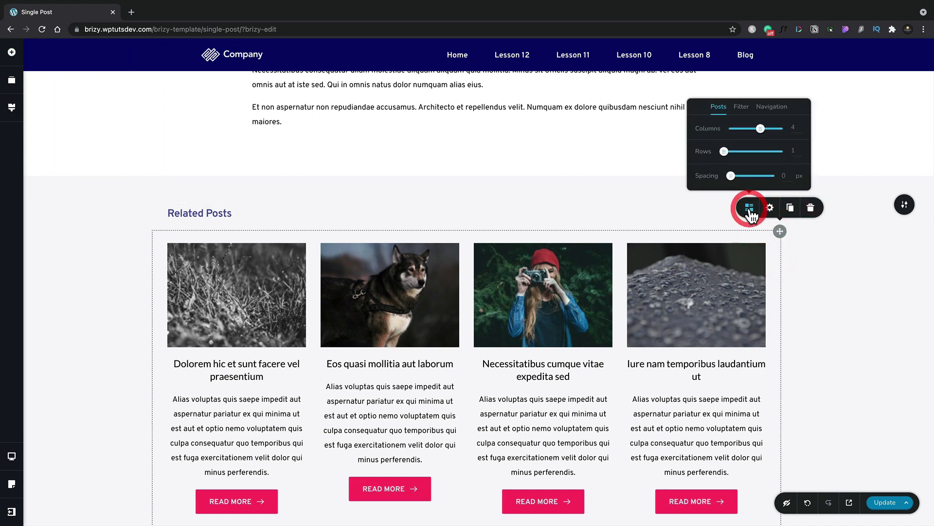
{"action": "left_click", "coordinate": [741, 107]}
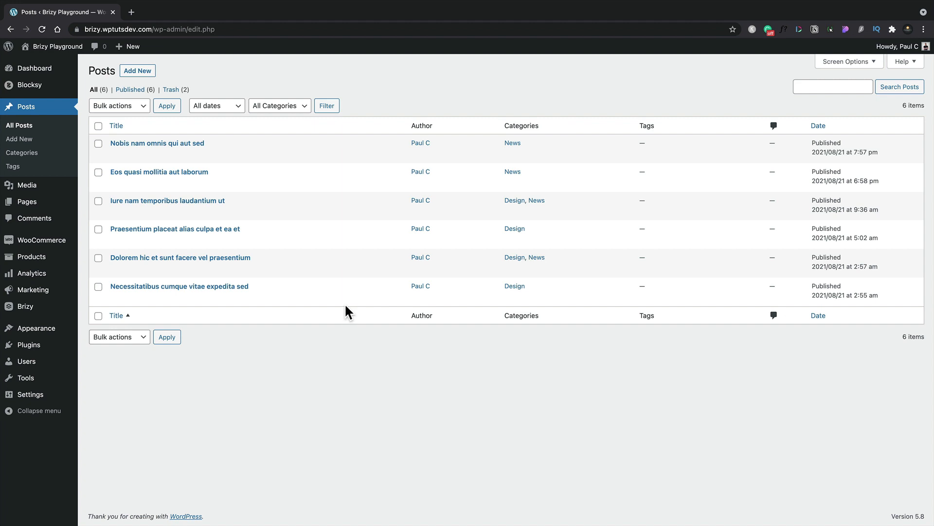
Create a new post titled "Sample Post", paste the lorem ipsum text as its body, and show the post-level settings.
{"action": "left_click", "coordinate": [145, 73]}
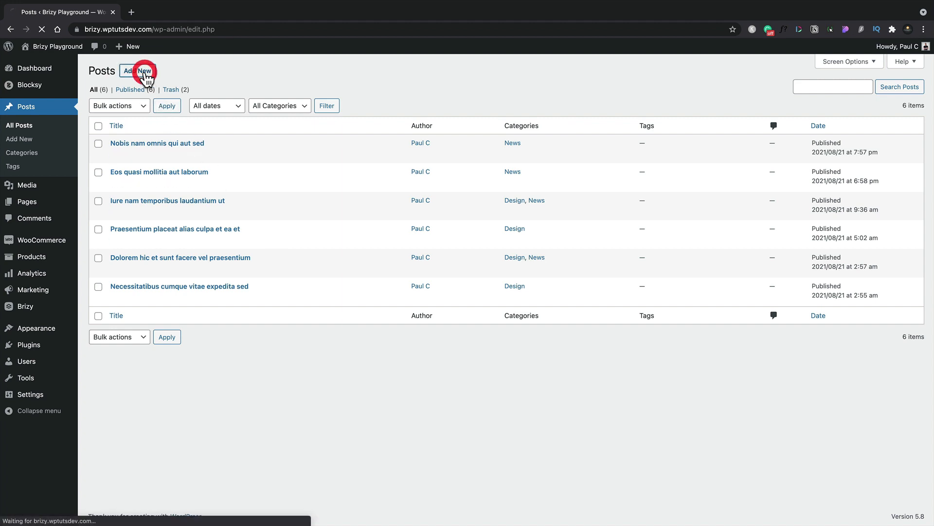
{"action": "left_click", "coordinate": [217, 112]}
{"action": "type", "text": "Sample Post"}
{"action": "left_click", "coordinate": [224, 146]}
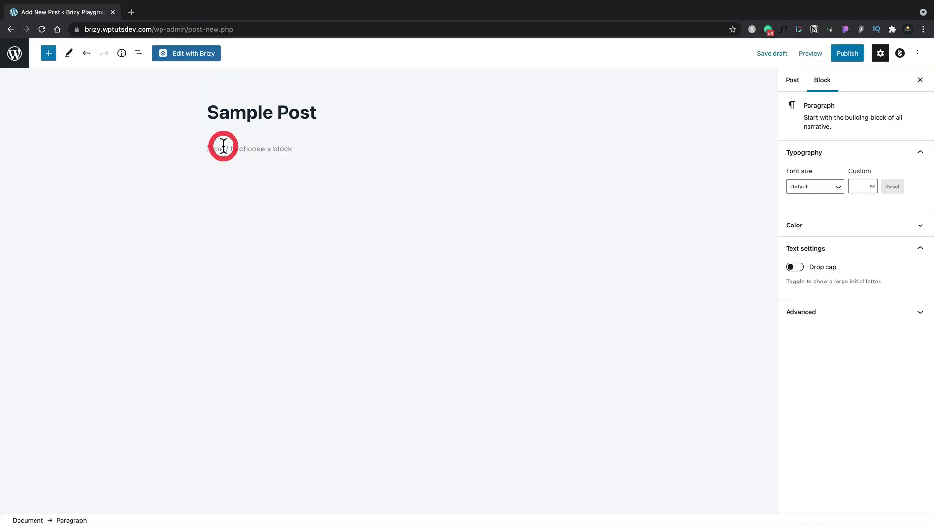
{"action": "key", "text": "ctrl+v"}
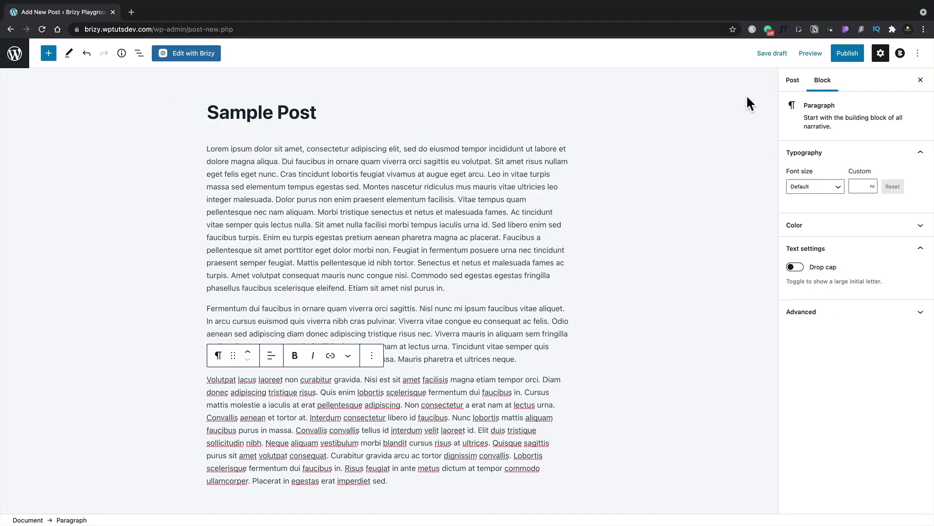
{"action": "left_click", "coordinate": [794, 81]}
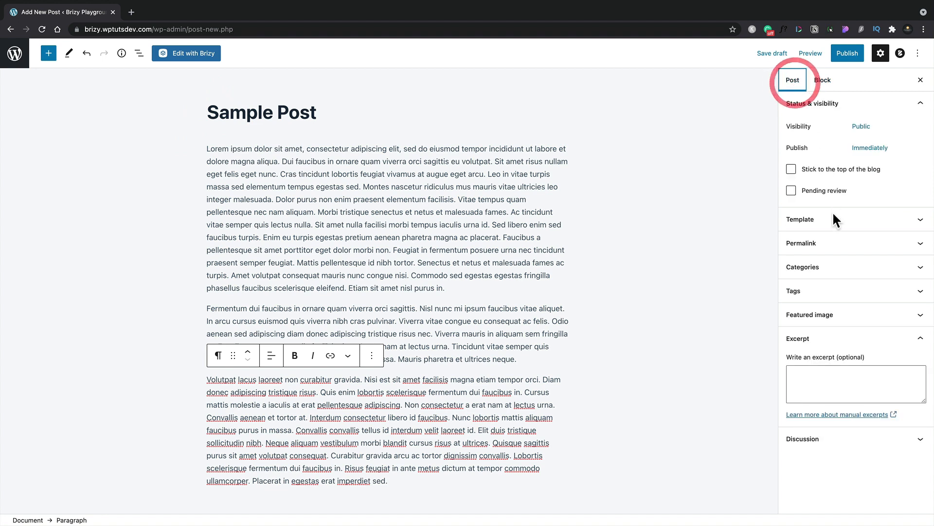
Assign the sample post to the Design category and publish it.
{"action": "left_click", "coordinate": [802, 268]}
{"action": "left_click", "coordinate": [791, 286]}
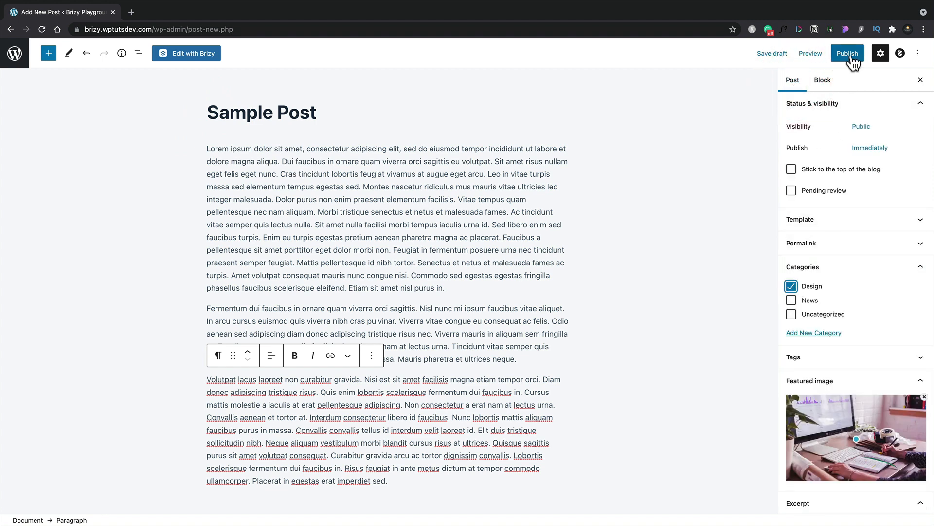
{"action": "left_click", "coordinate": [851, 54]}
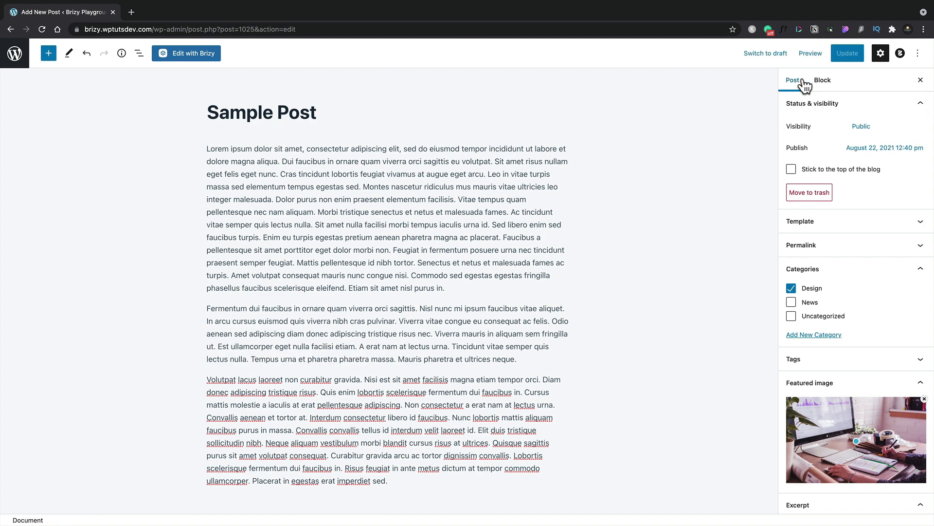
Preview the sample post in a new tab and look over its header, featured image, body text and Related Posts section.
{"action": "left_click", "coordinate": [811, 54]}
{"action": "left_click", "coordinate": [766, 142]}
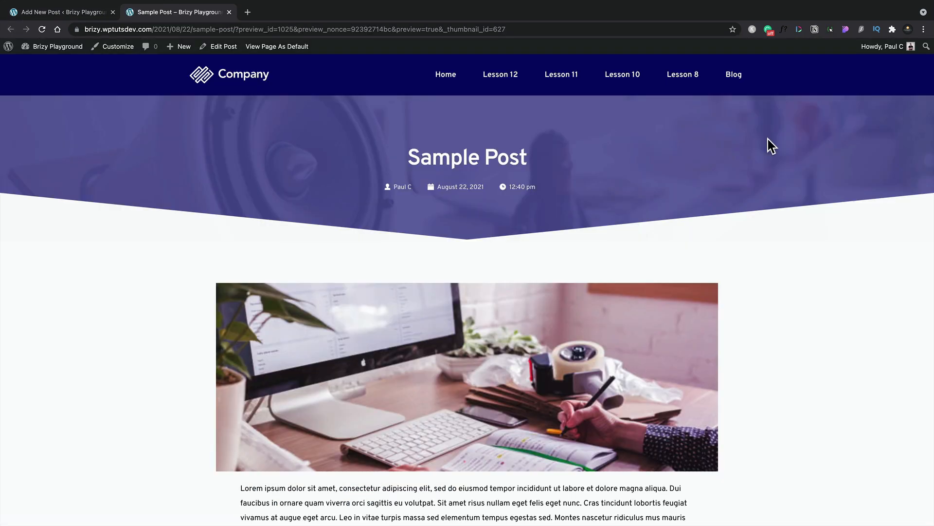
{"action": "scroll", "coordinate": [753, 311], "scroll_direction": "down", "scroll_amount": 5}
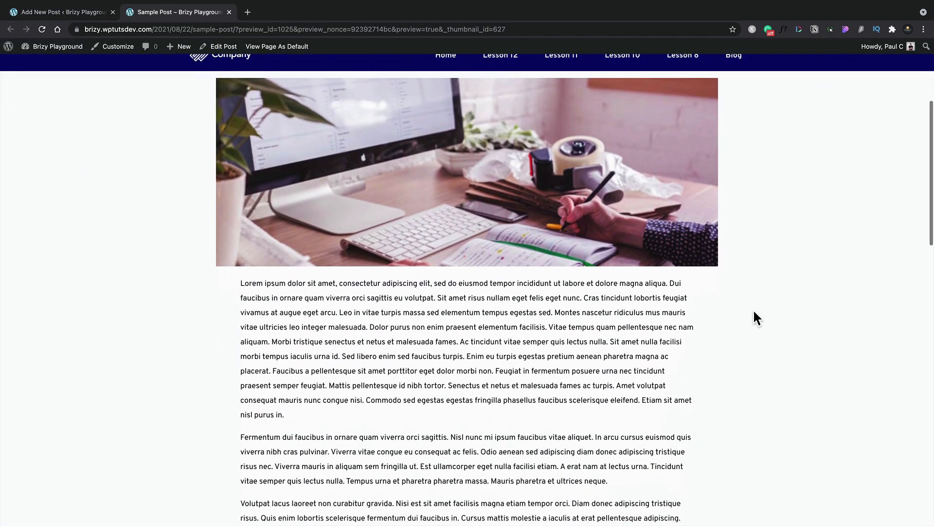
{"action": "scroll", "coordinate": [754, 311], "scroll_direction": "down", "scroll_amount": 10}
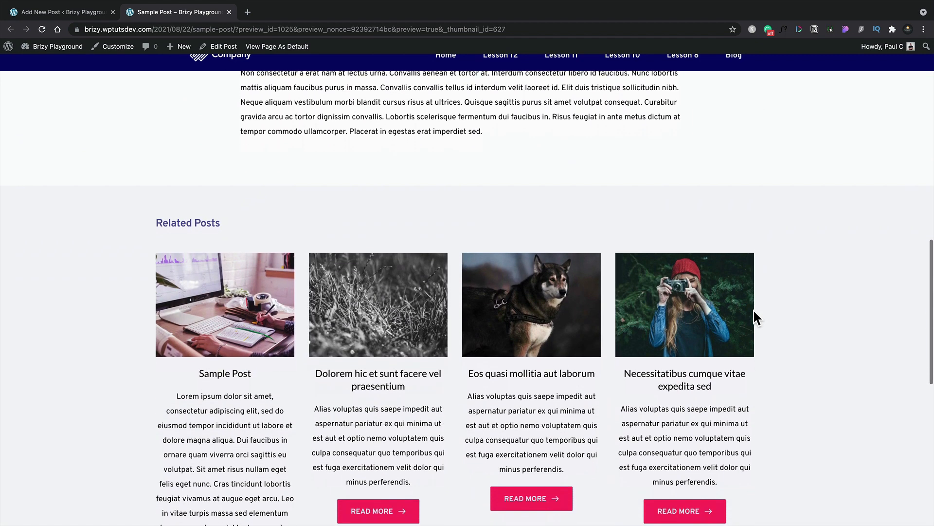
{"action": "scroll", "coordinate": [753, 316], "scroll_direction": "up", "scroll_amount": 15}
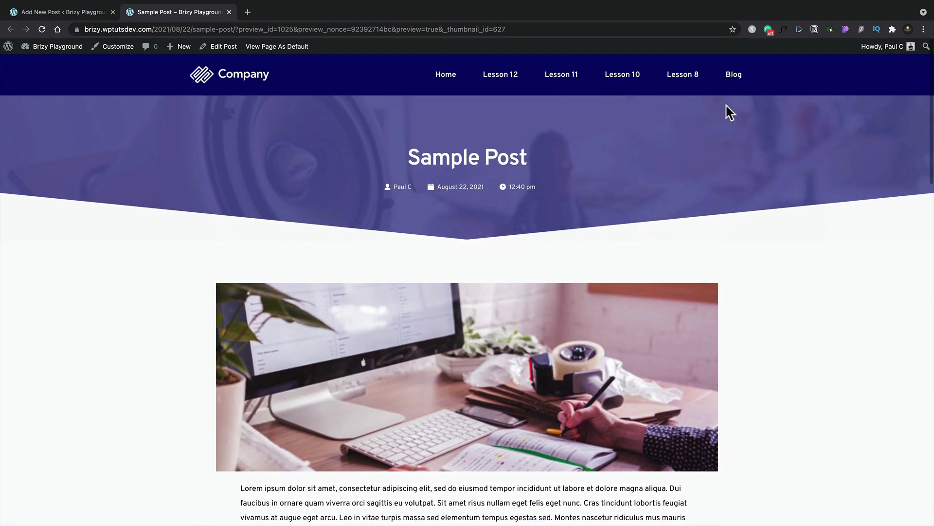
Go to the Design category archive from the site's Blog navigation and look over its post grid.
{"action": "mouse_move", "coordinate": [732, 80]}
{"action": "left_click", "coordinate": [737, 124]}
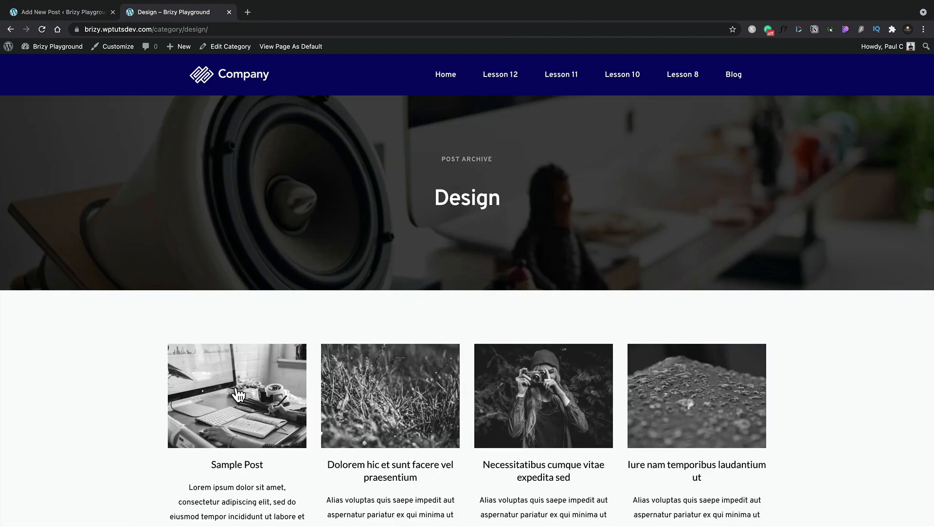
{"action": "scroll", "coordinate": [237, 390], "scroll_direction": "down", "scroll_amount": 3}
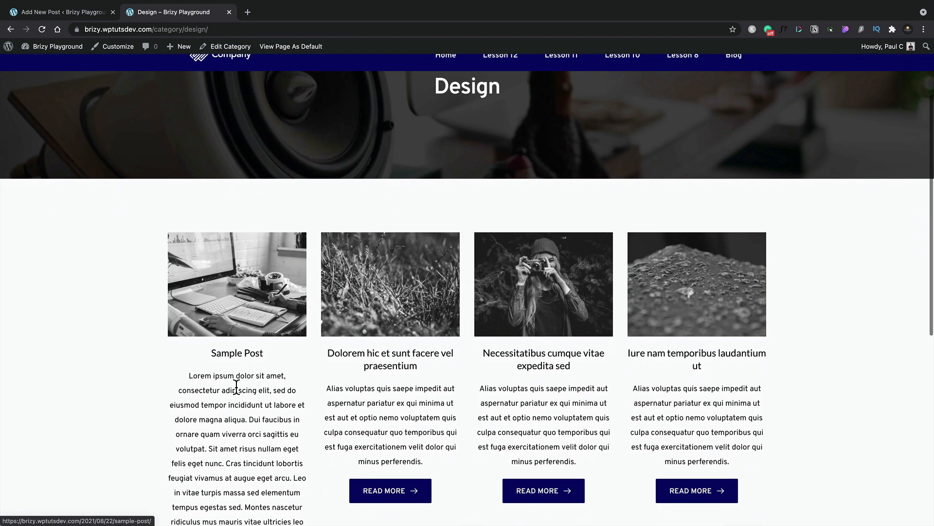